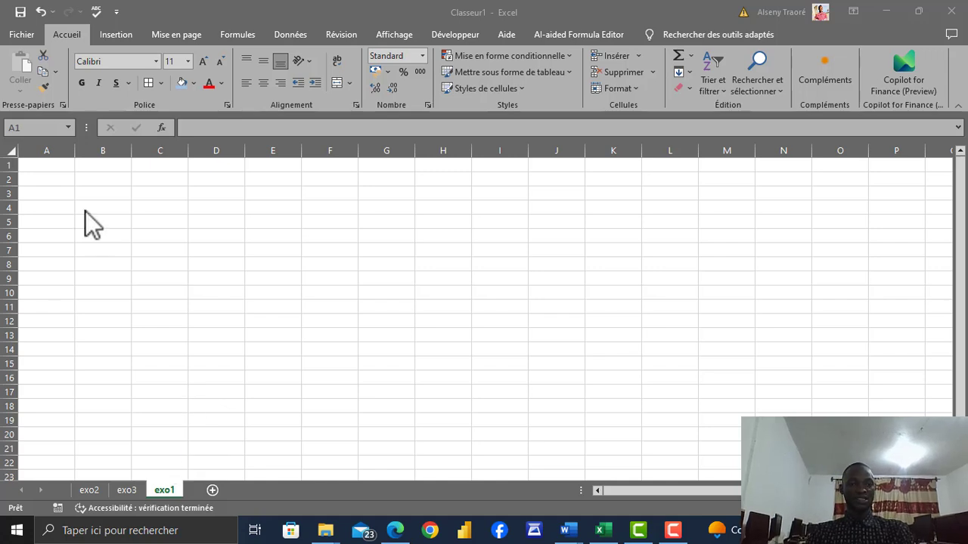
click(46, 163)
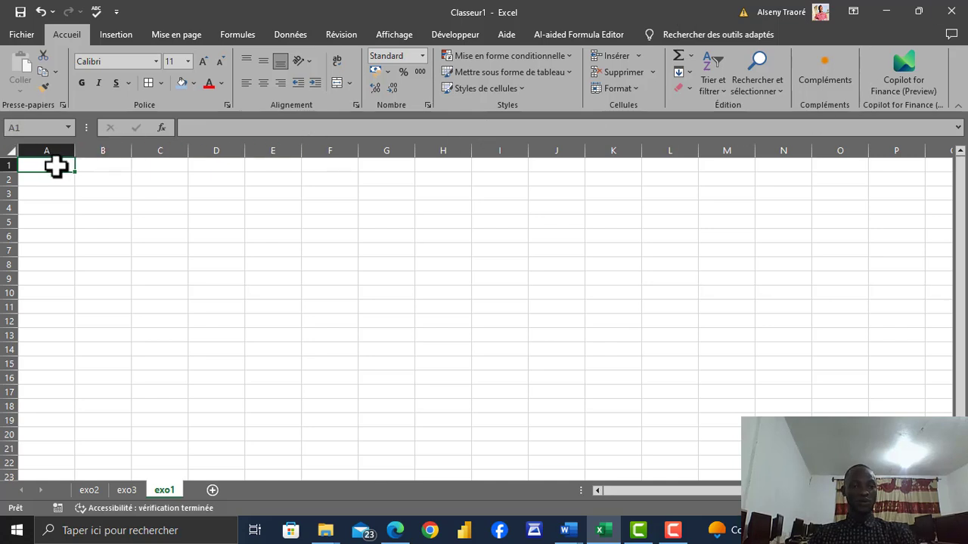
drag(56, 164, 937, 463)
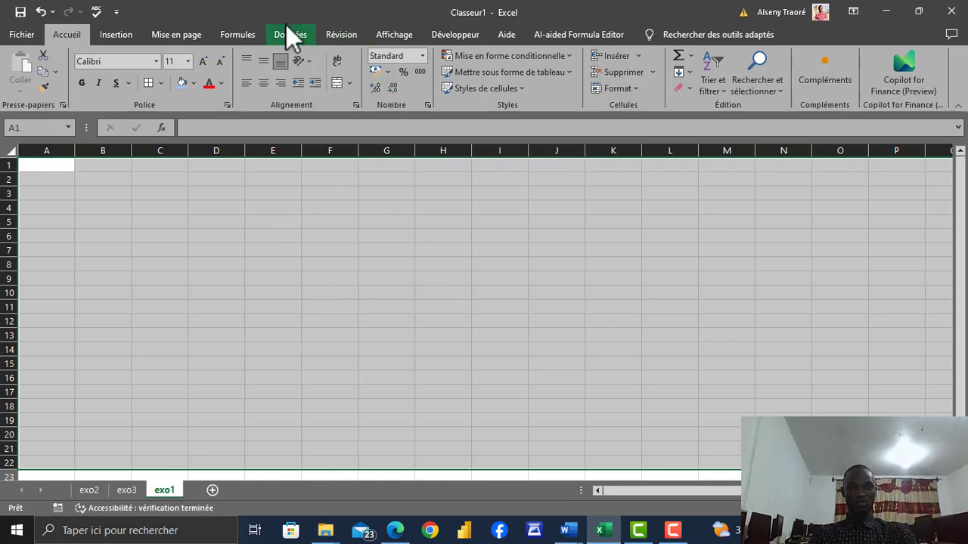
click(168, 235)
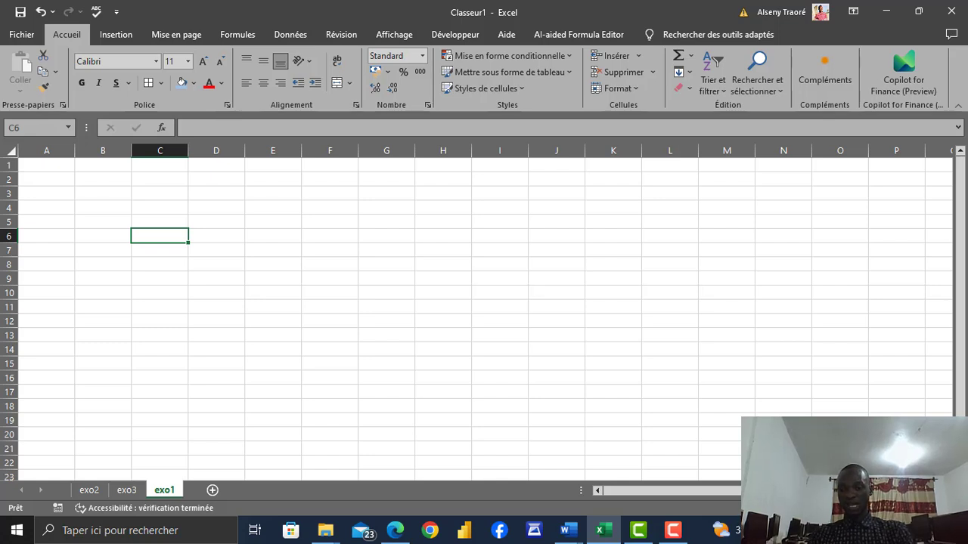
scroll(476, 312, down, 2)
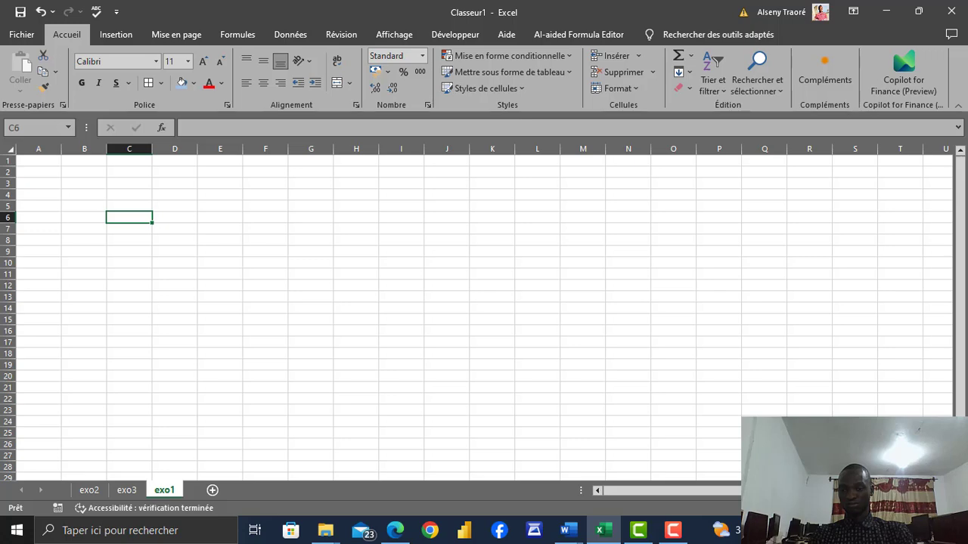
scroll(476, 312, up, 2)
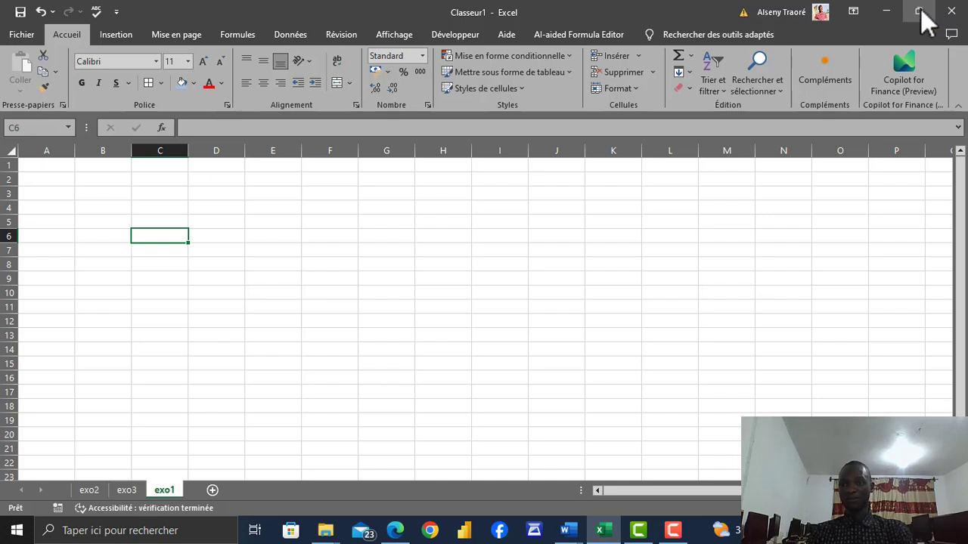
- Cycle the ribbon display through automatic hiding and tabs only, back to tabs and commands
click(862, 13)
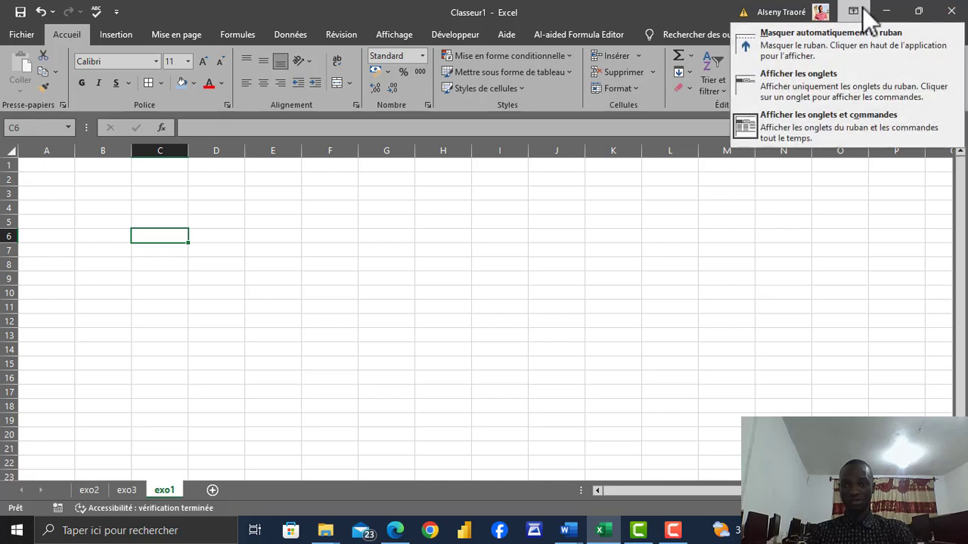
click(803, 47)
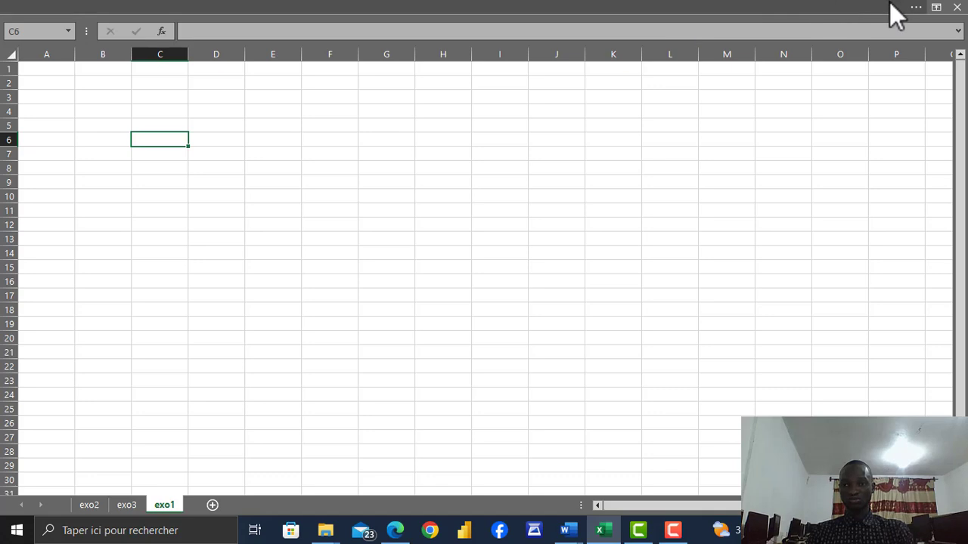
click(936, 7)
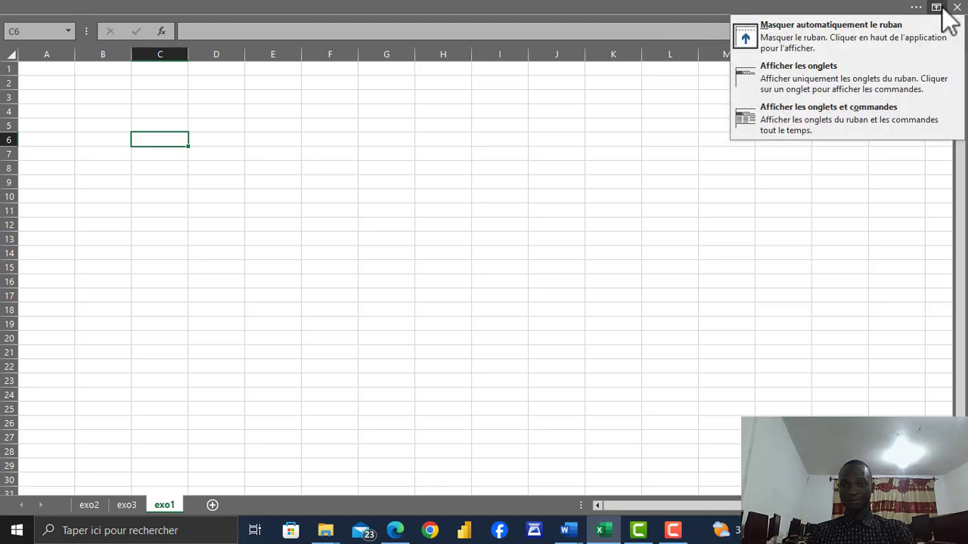
click(820, 76)
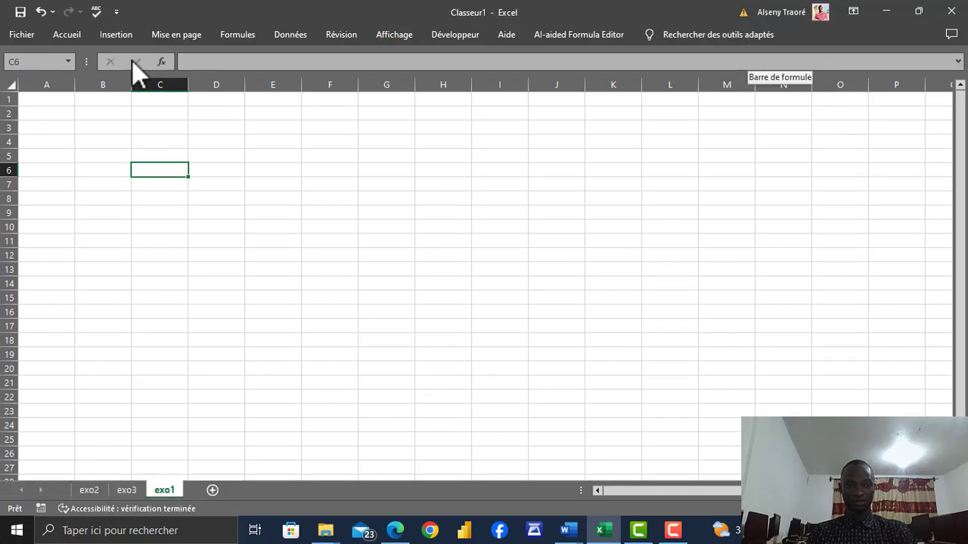
click(854, 11)
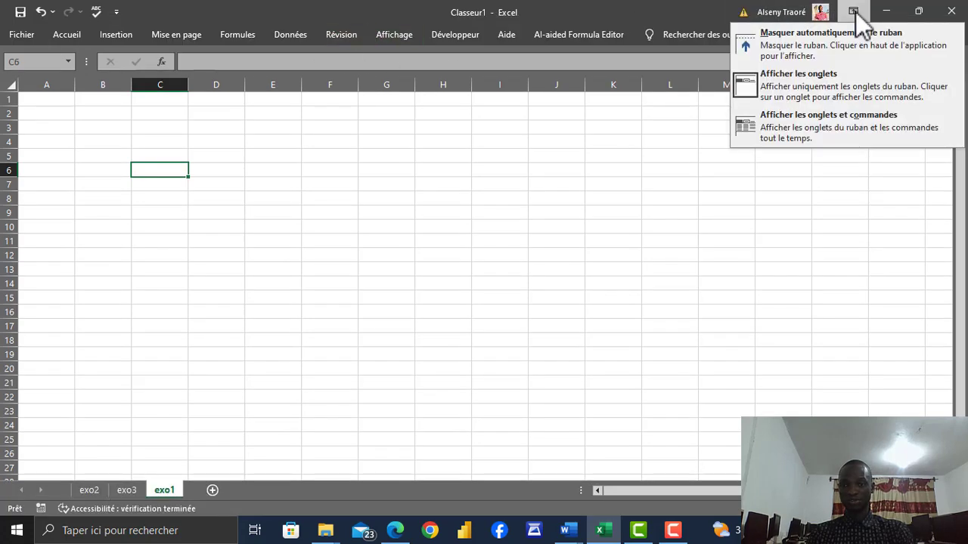
click(804, 118)
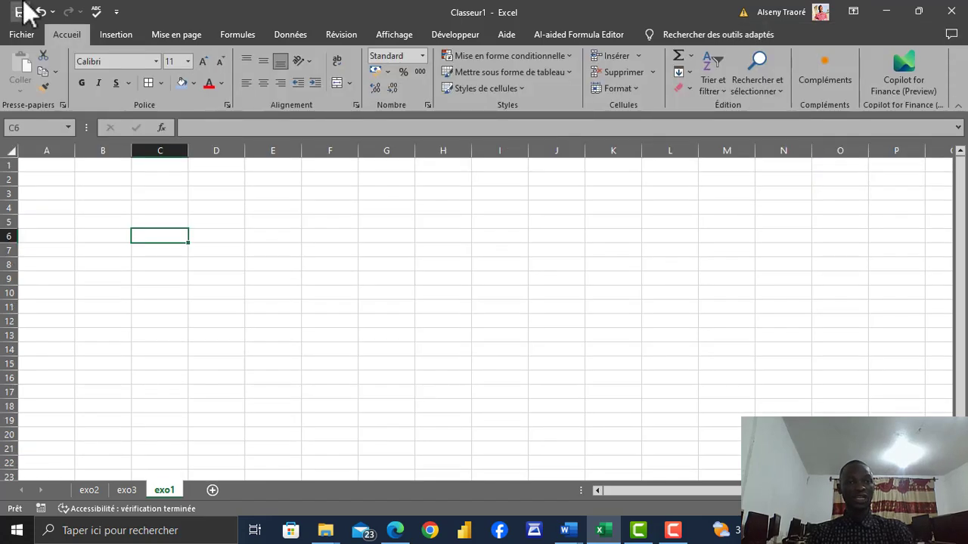
- Add the Aperçu et impression command to the Quick Access Toolbar
click(118, 11)
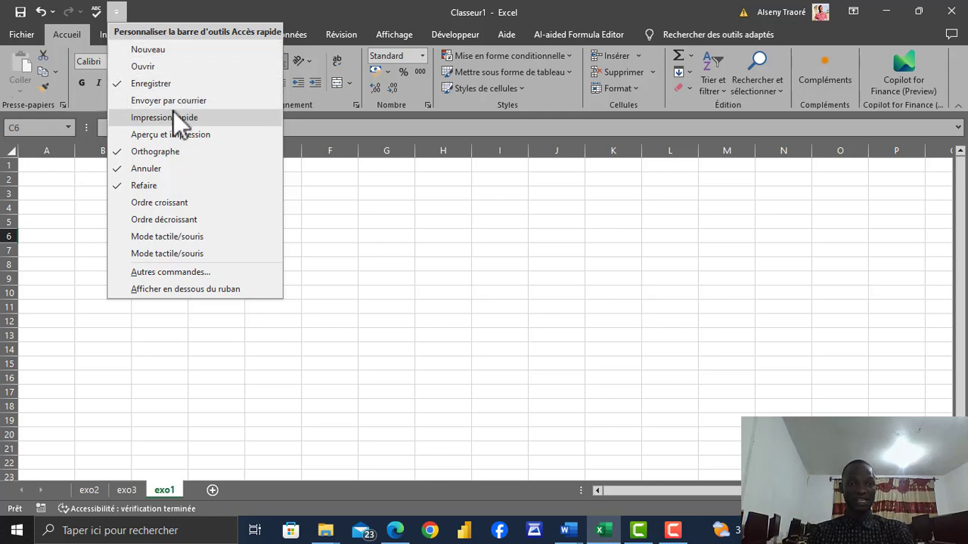
click(131, 136)
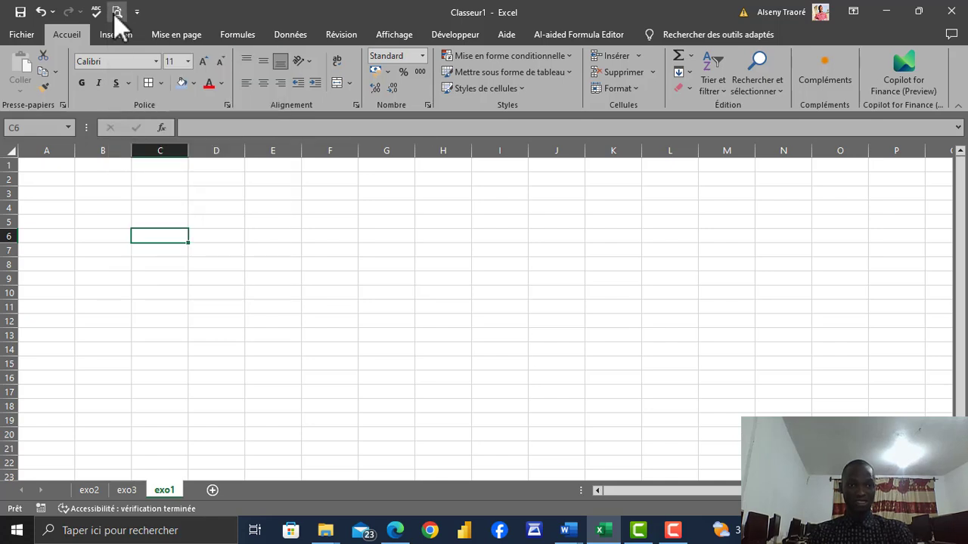
- View the print preview and print settings for the exo1 sheet, and return to the worksheet
click(18, 36)
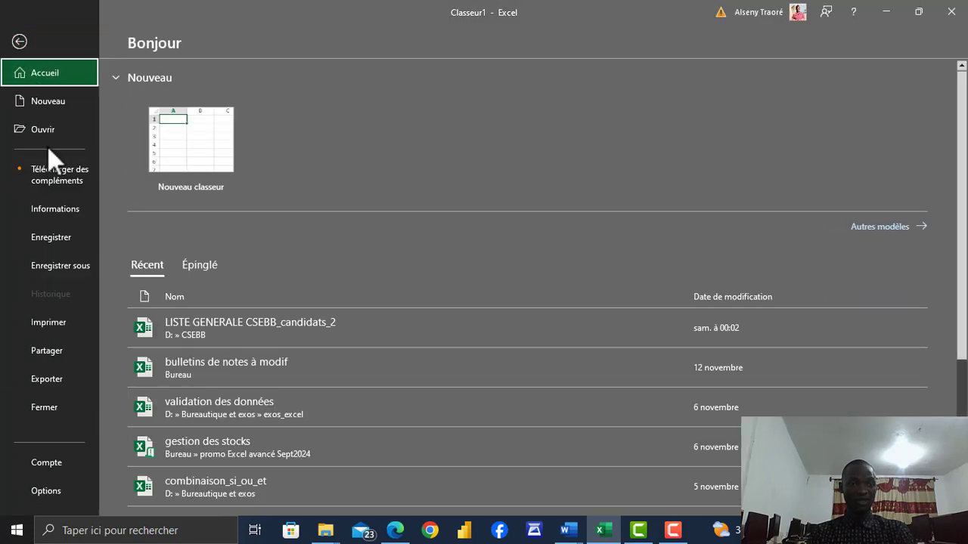
click(73, 319)
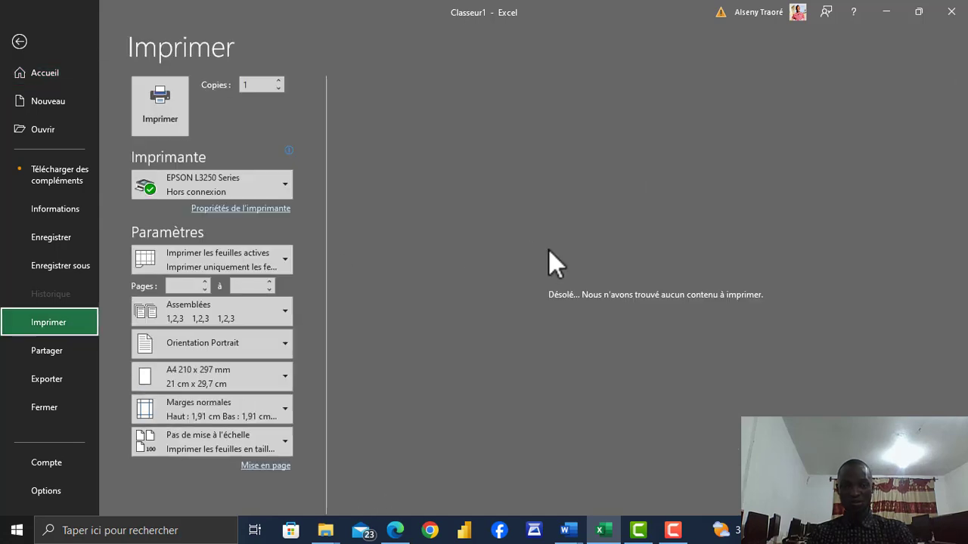
click(29, 44)
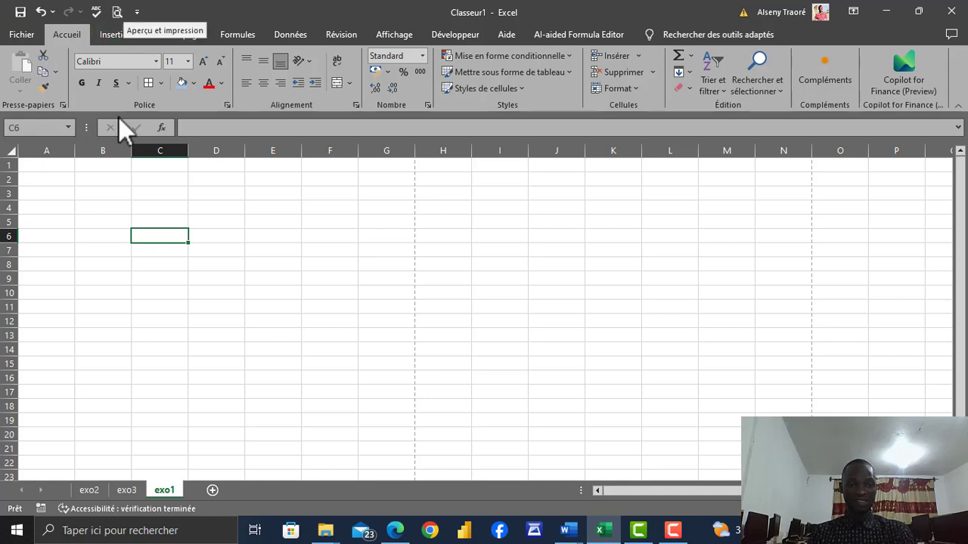
- Switch to the exo2 sheet, view its print preview, and return to the worksheet
click(88, 490)
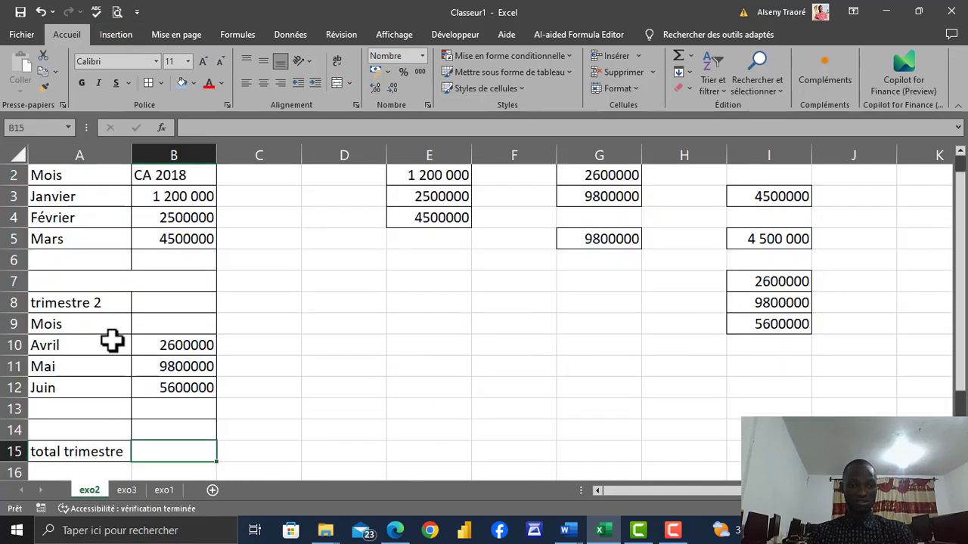
click(117, 12)
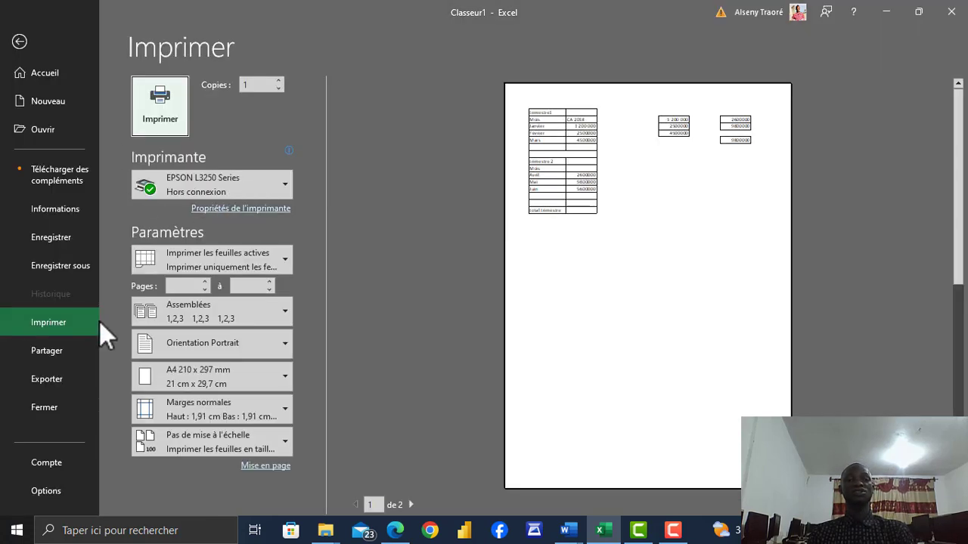
click(20, 42)
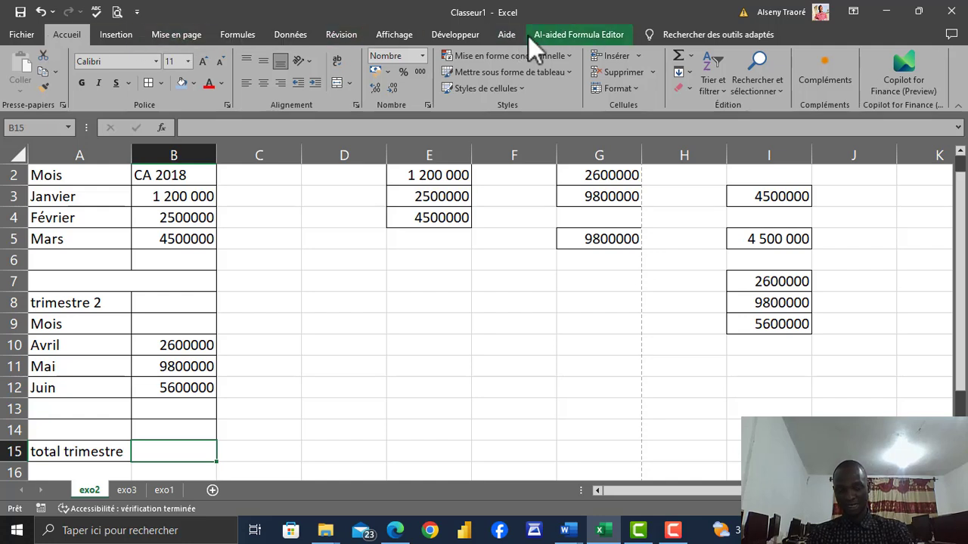
- Add the Impression rapide command to the Quick Access Toolbar and remove it again
click(143, 17)
key(Escape)
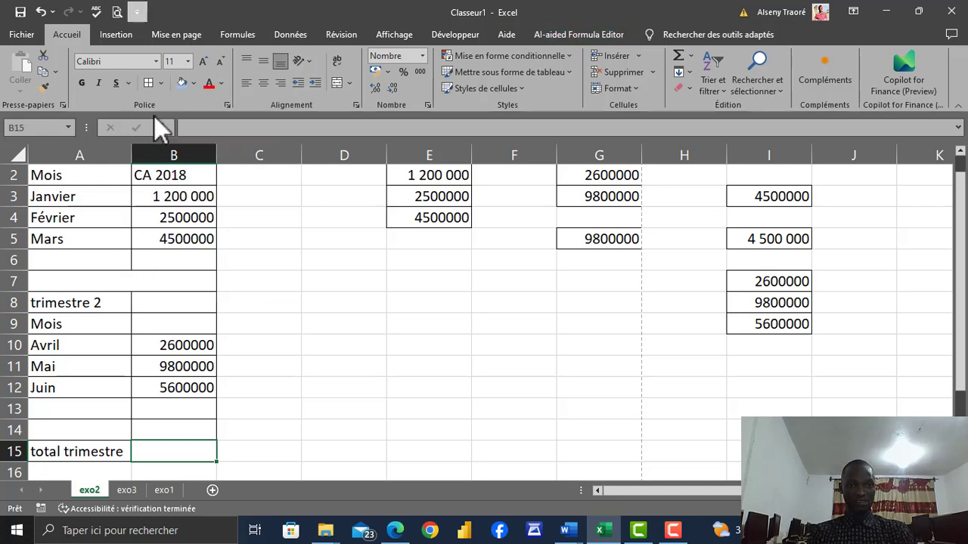
click(157, 13)
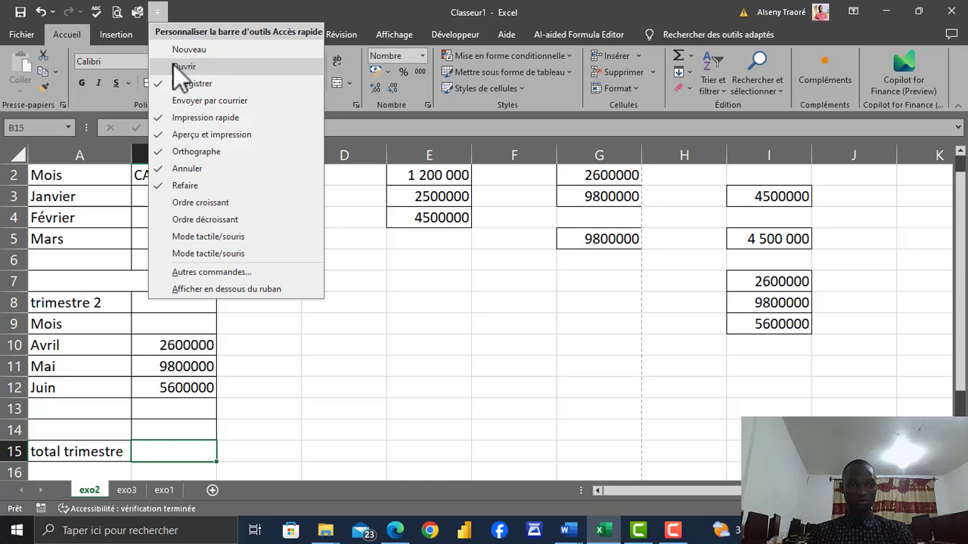
click(163, 117)
- Remove the Aperçu et impression and Orthographe commands from the Quick Access Toolbar
click(137, 15)
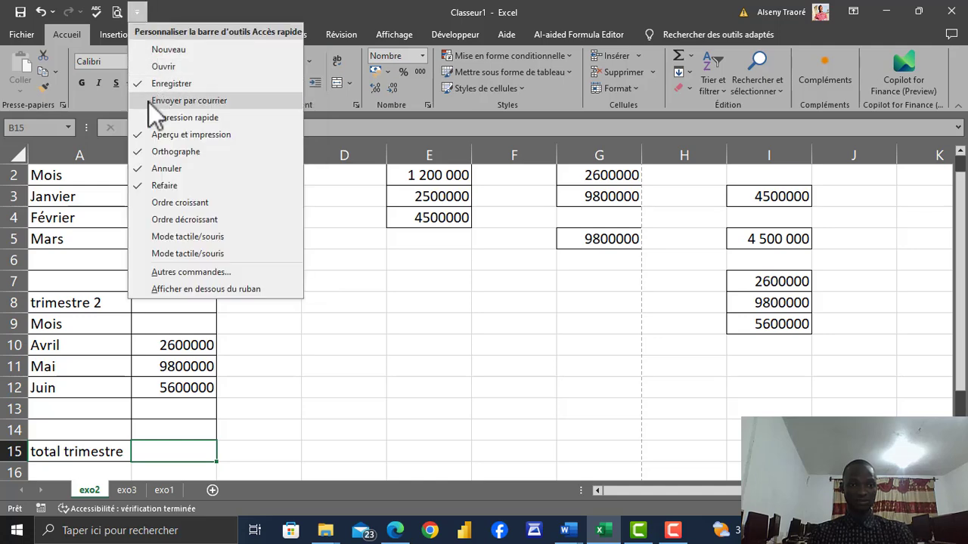
click(144, 134)
click(119, 19)
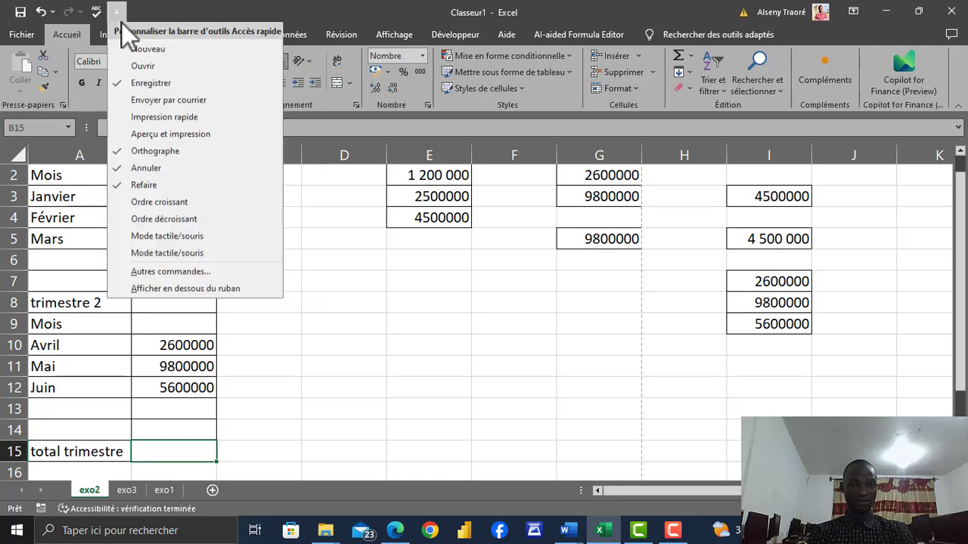
click(133, 152)
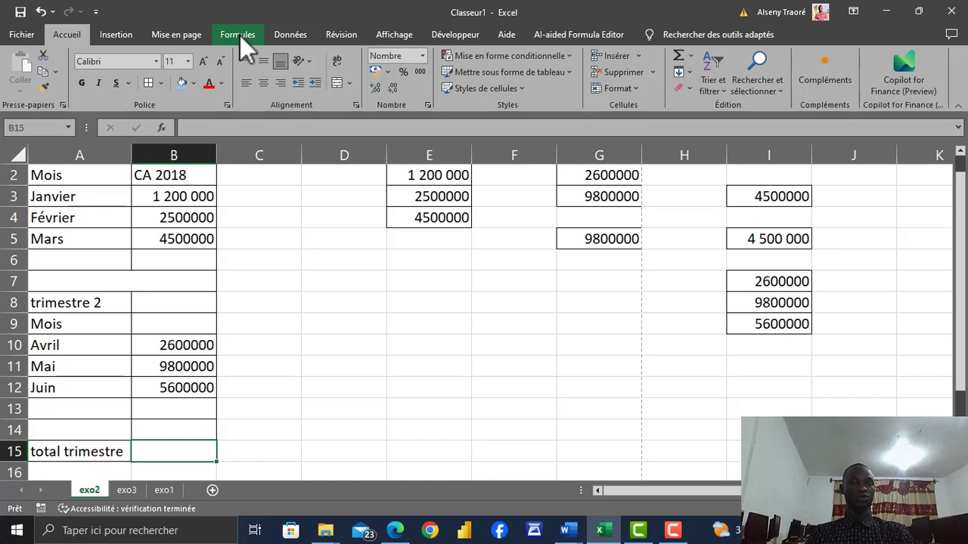
- Examine the ribbon's command groups for insertion, page layout, formulas and review, returning to the Accueil commands
click(124, 34)
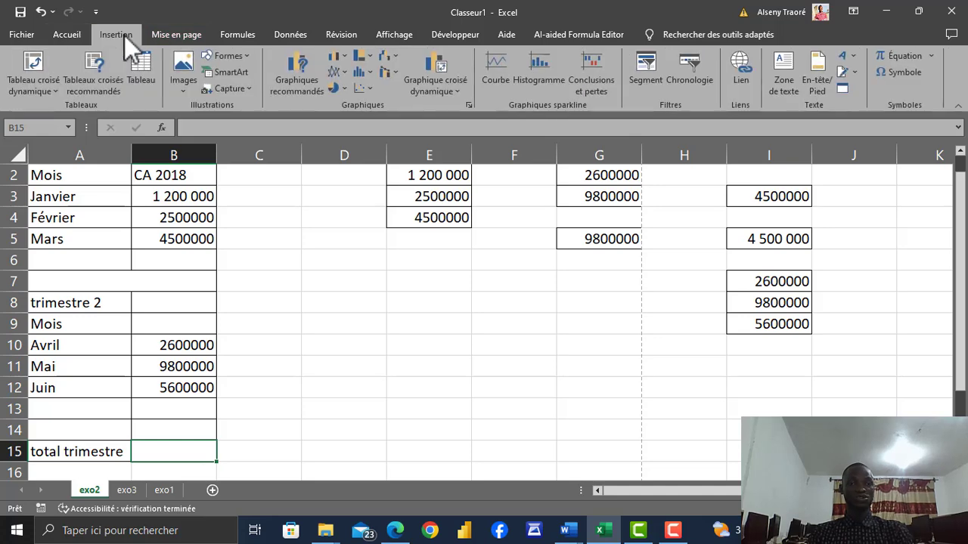
click(74, 35)
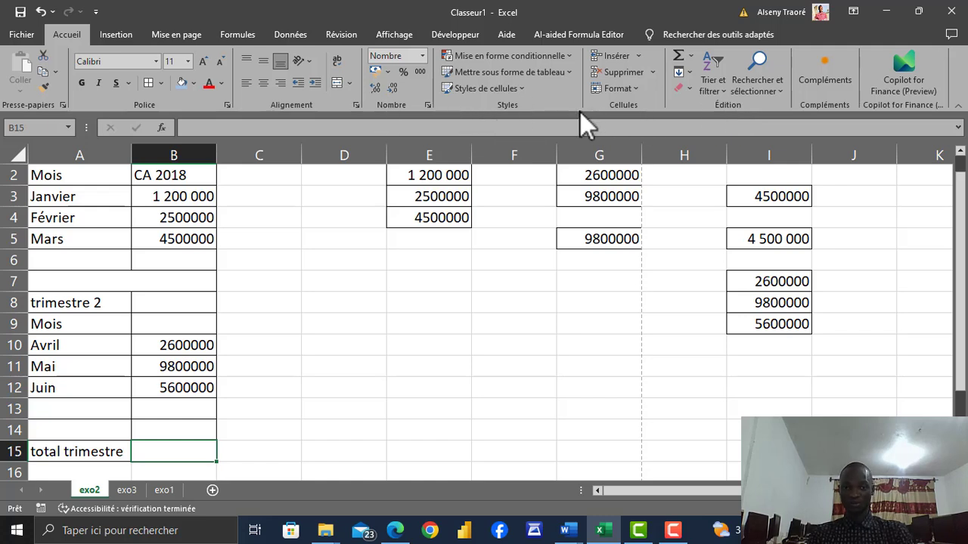
click(125, 39)
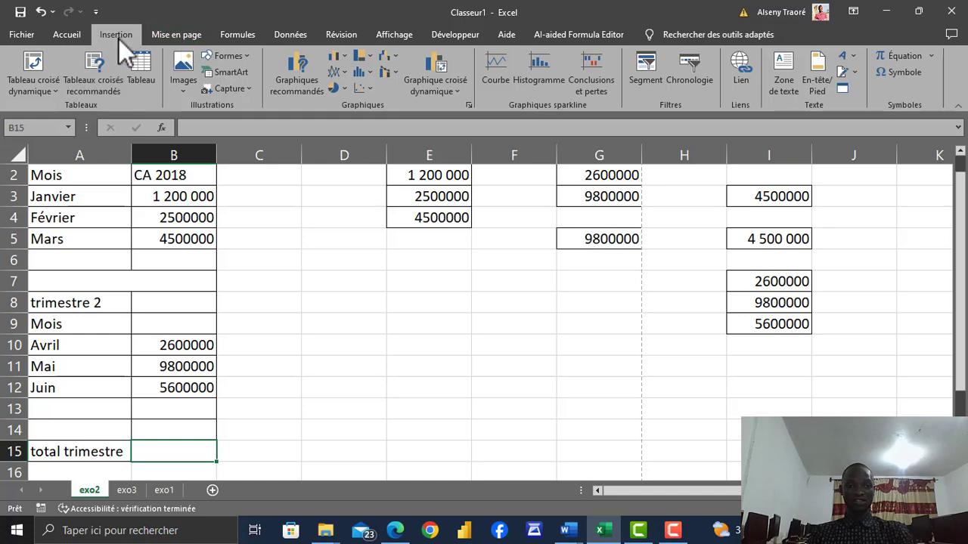
click(178, 36)
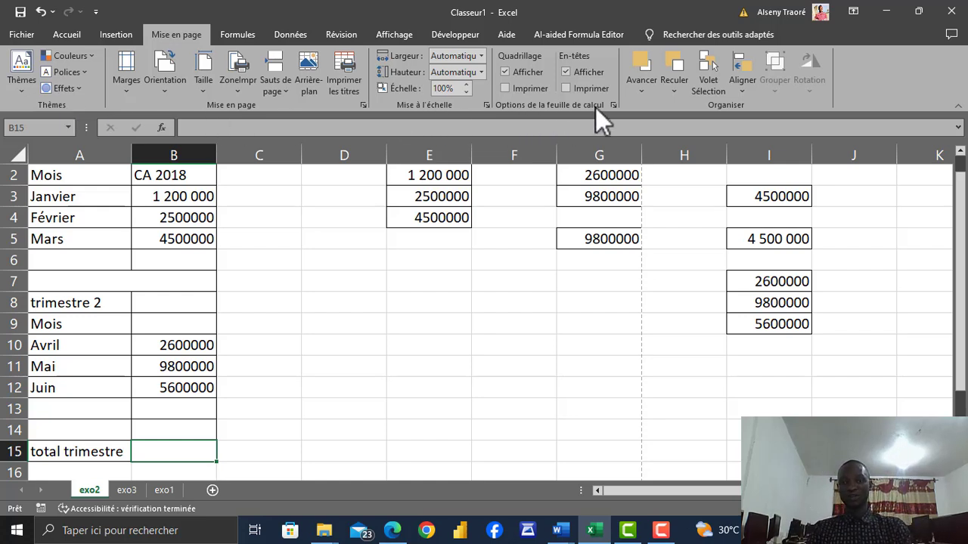
click(246, 34)
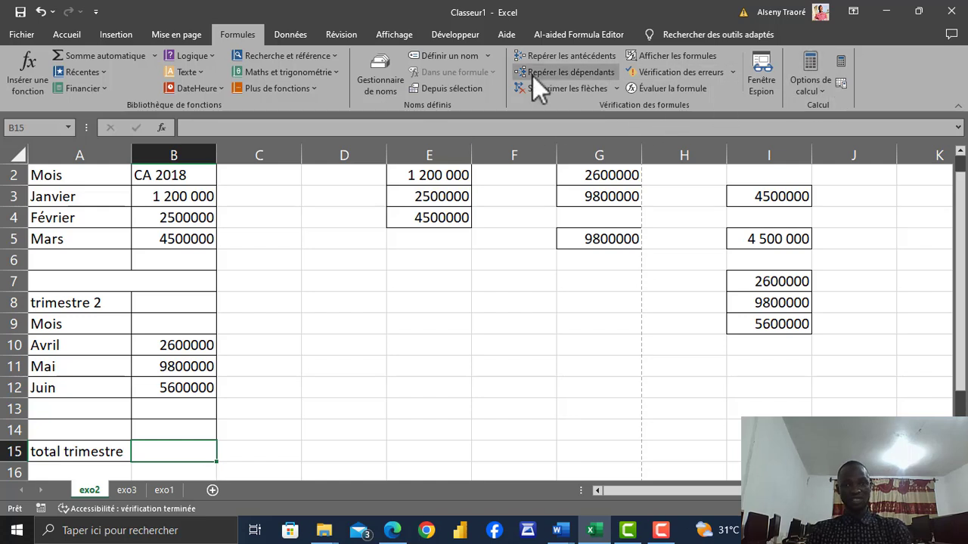
click(321, 35)
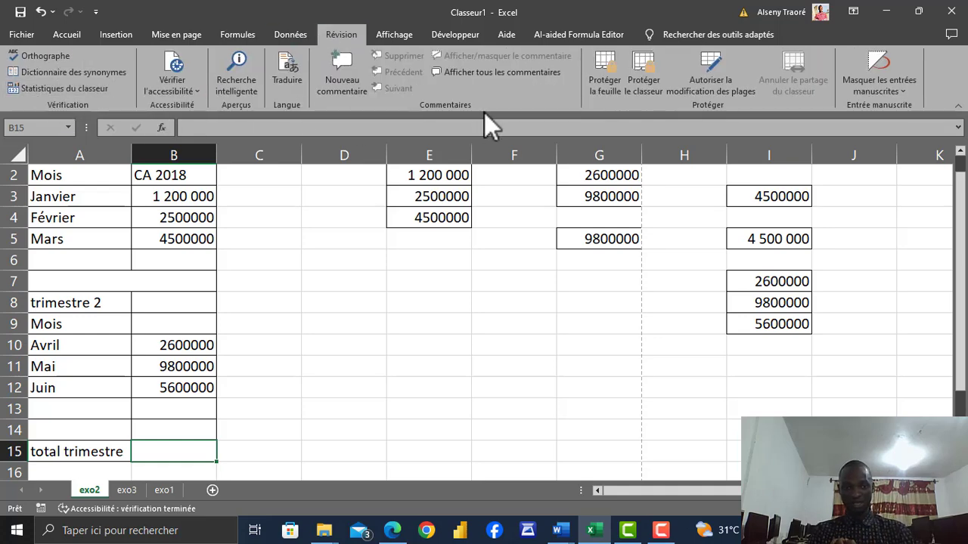
click(87, 37)
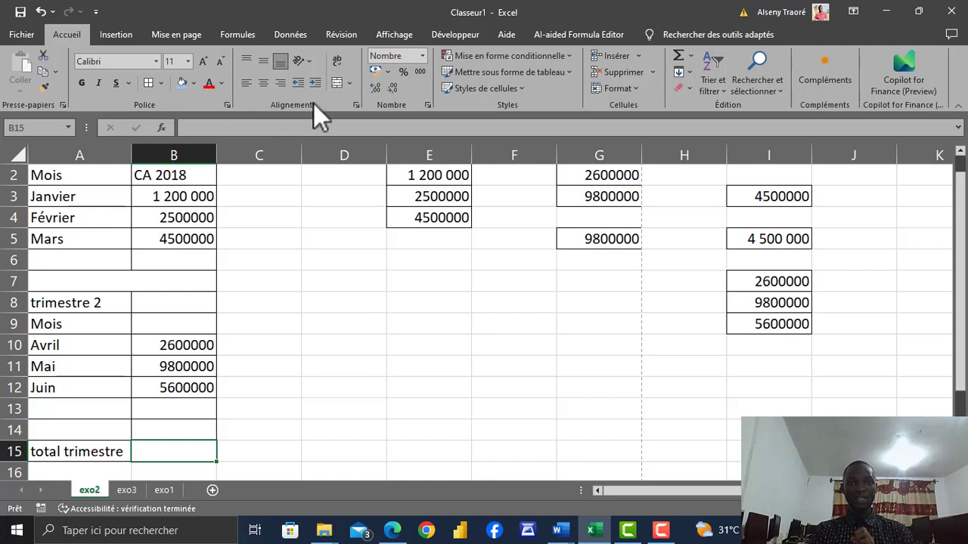
- Examine the available cell merging options in the Alignement group without applying any
click(350, 84)
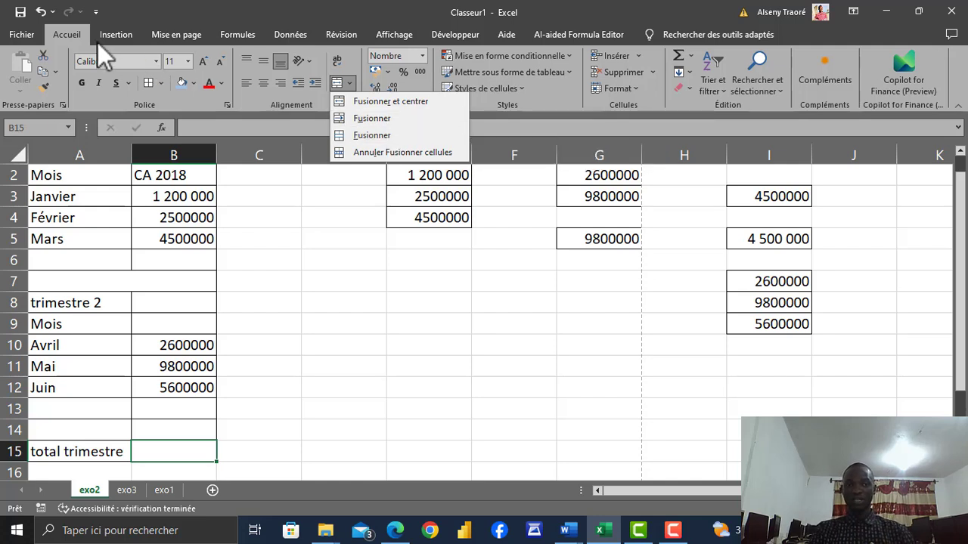
click(73, 37)
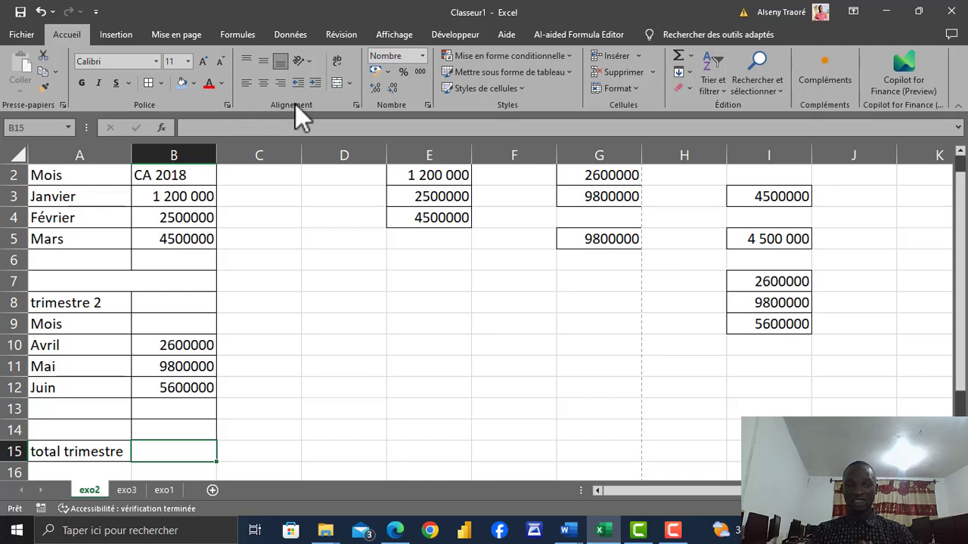
click(352, 83)
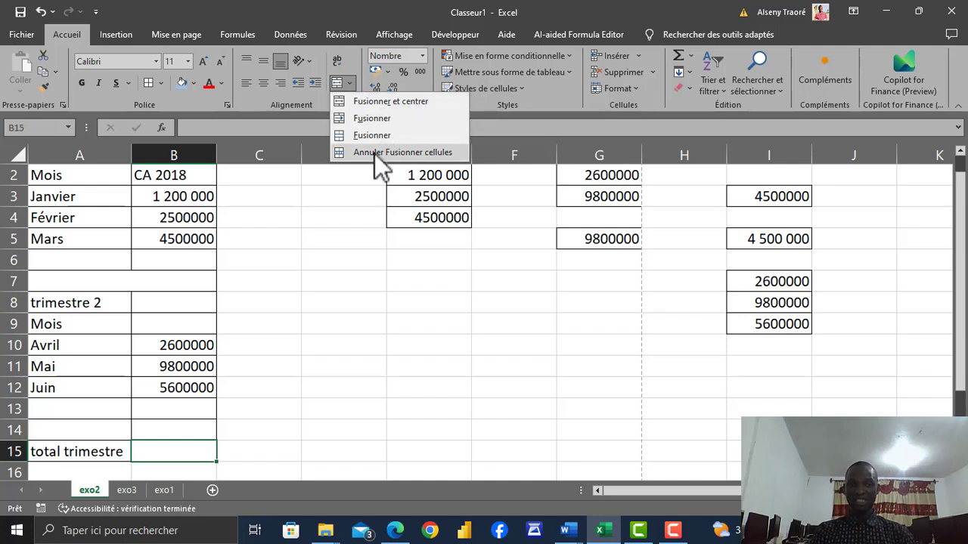
click(327, 238)
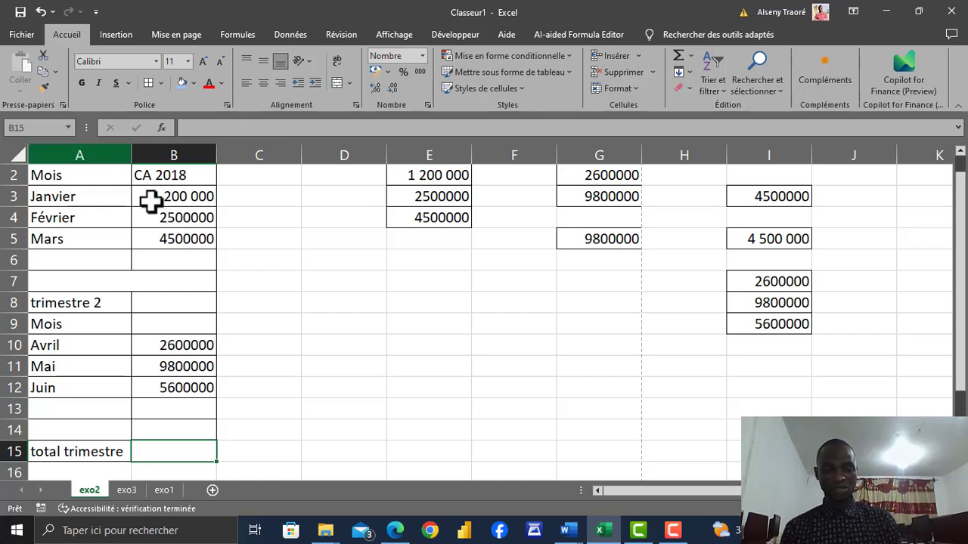
- Examine the functions offered for cell E12 in the Finances and Recherche & référence categories without inserting any
click(463, 277)
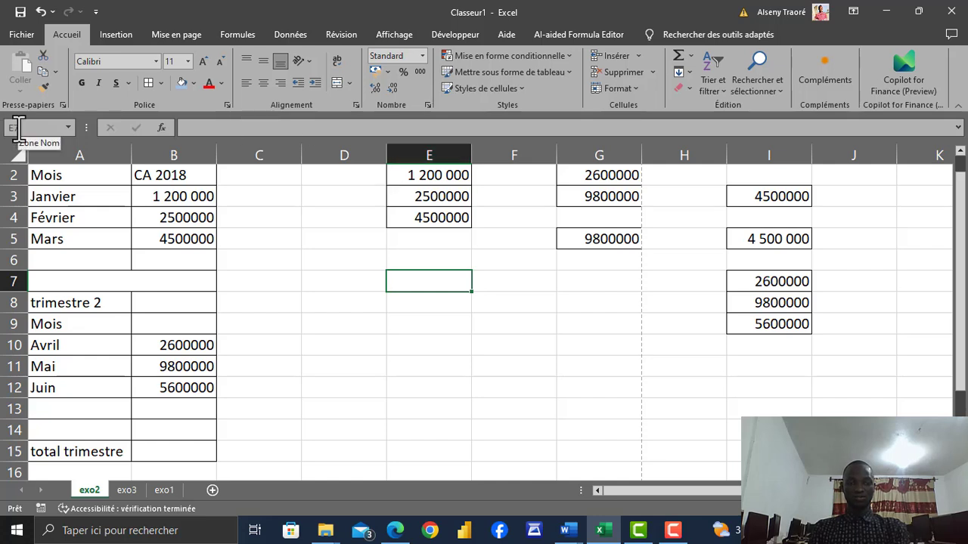
click(462, 388)
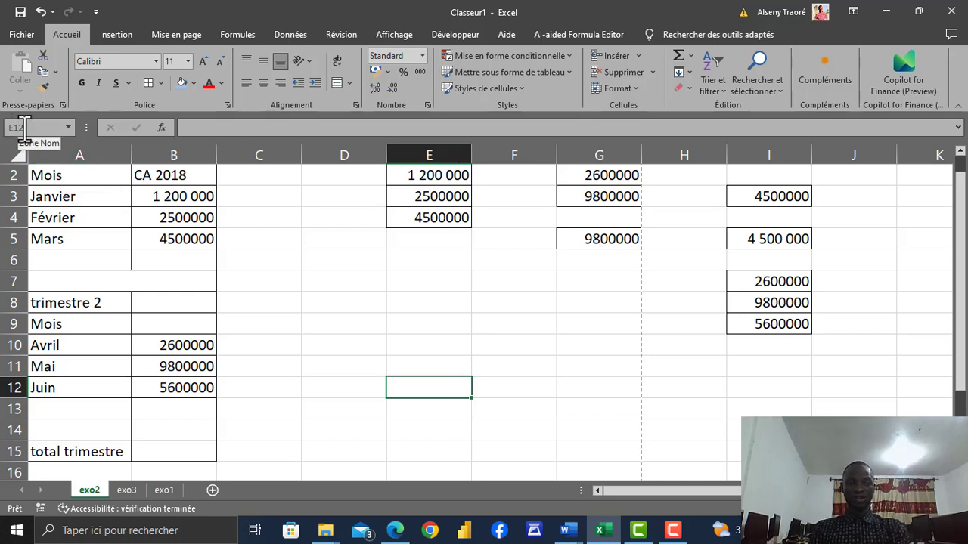
click(161, 128)
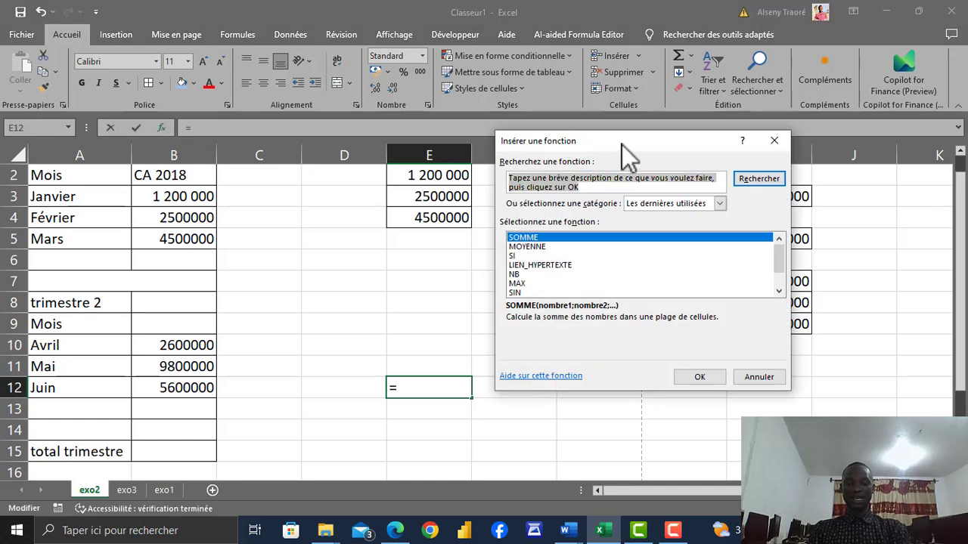
drag(623, 144, 600, 126)
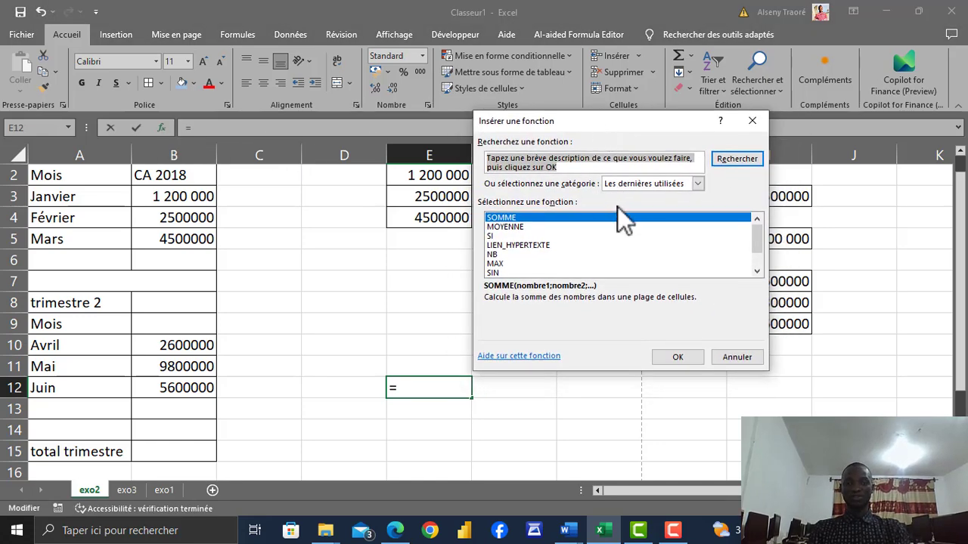
click(694, 184)
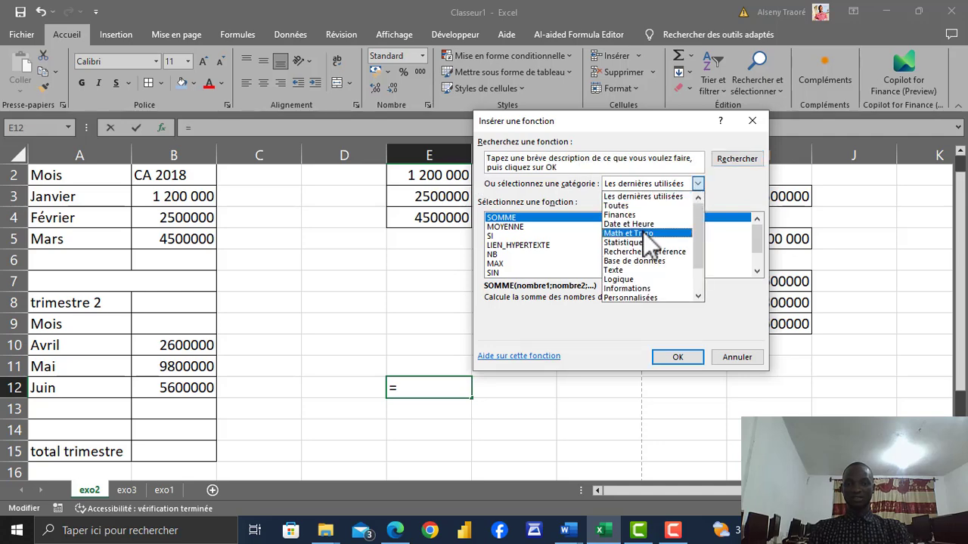
click(631, 216)
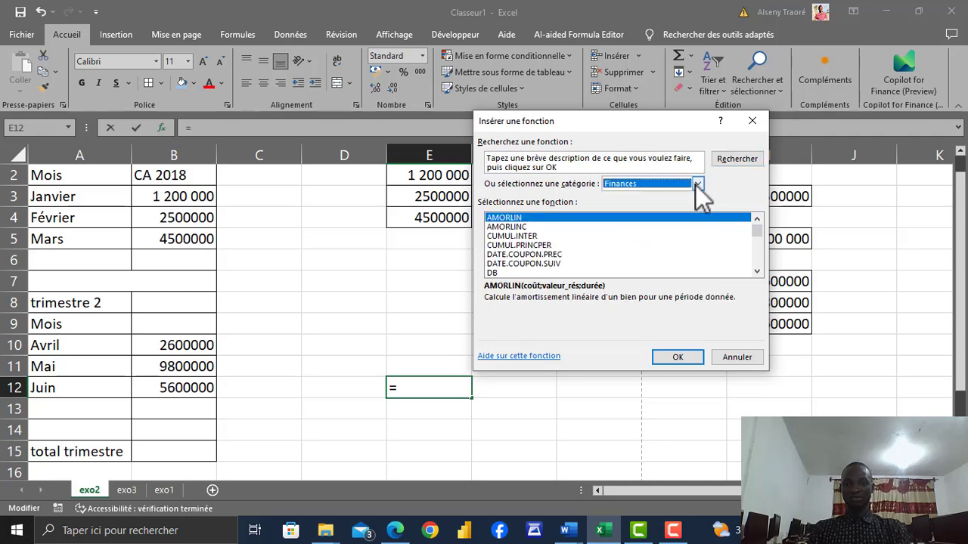
click(695, 185)
click(643, 251)
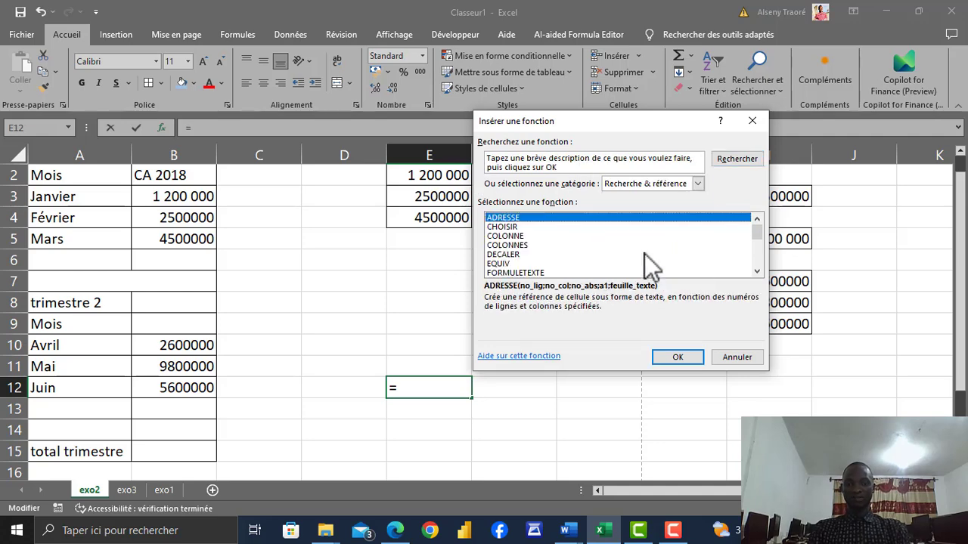
click(736, 357)
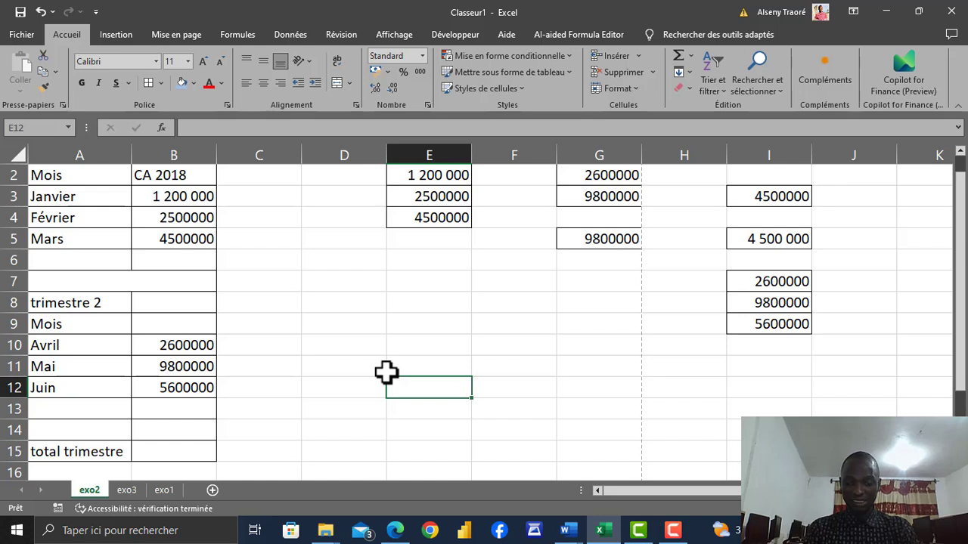
- Enter the formula =G5+I5 in cell E12 and reselect the cell to view its formula
text(=)
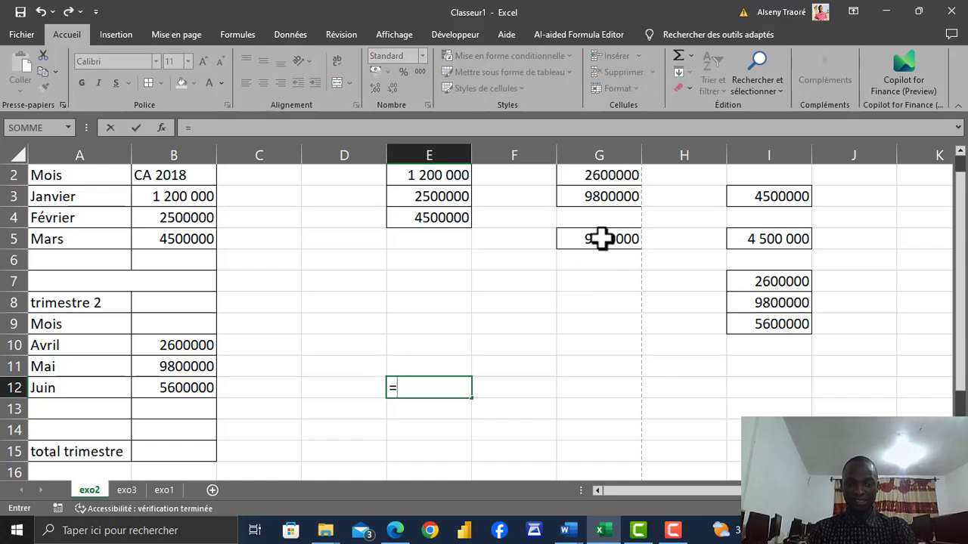
click(601, 238)
text(+)
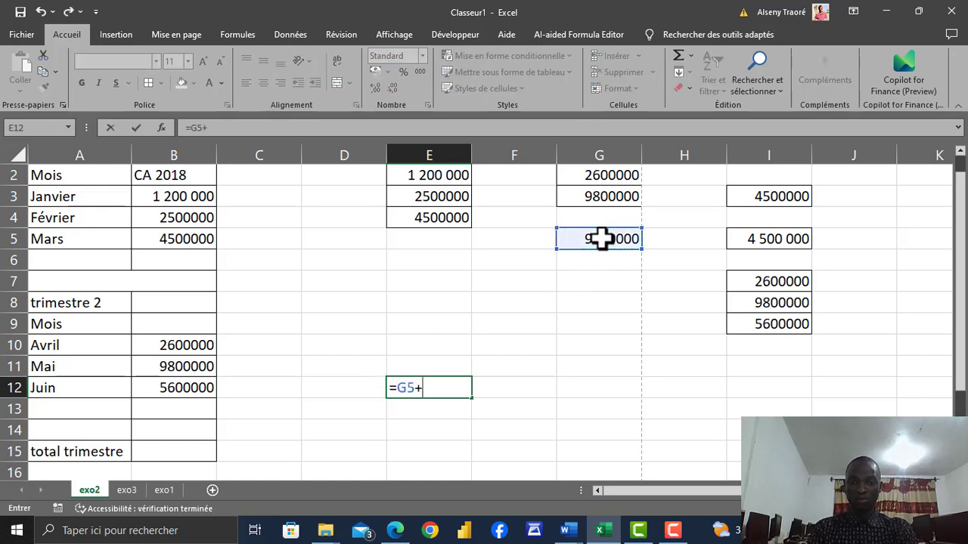
click(769, 239)
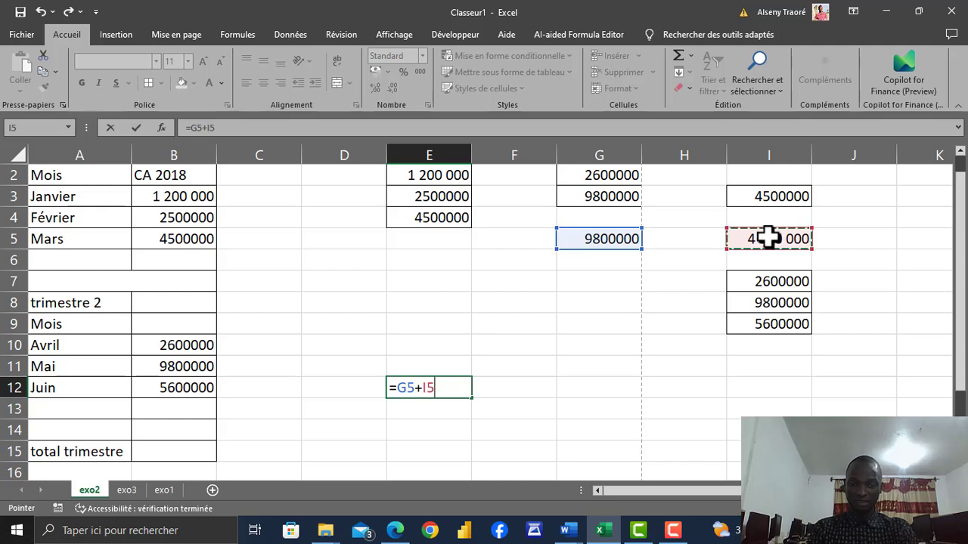
key(Return)
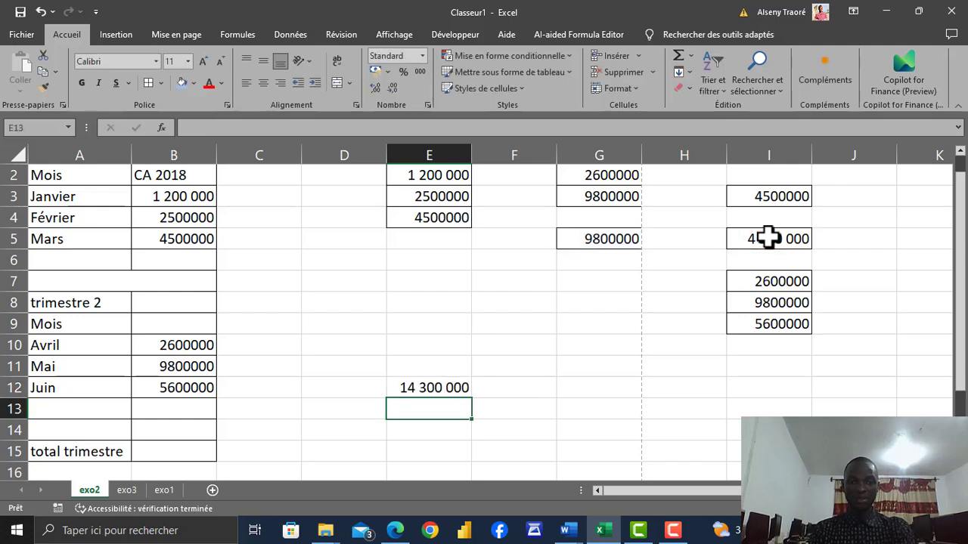
click(419, 384)
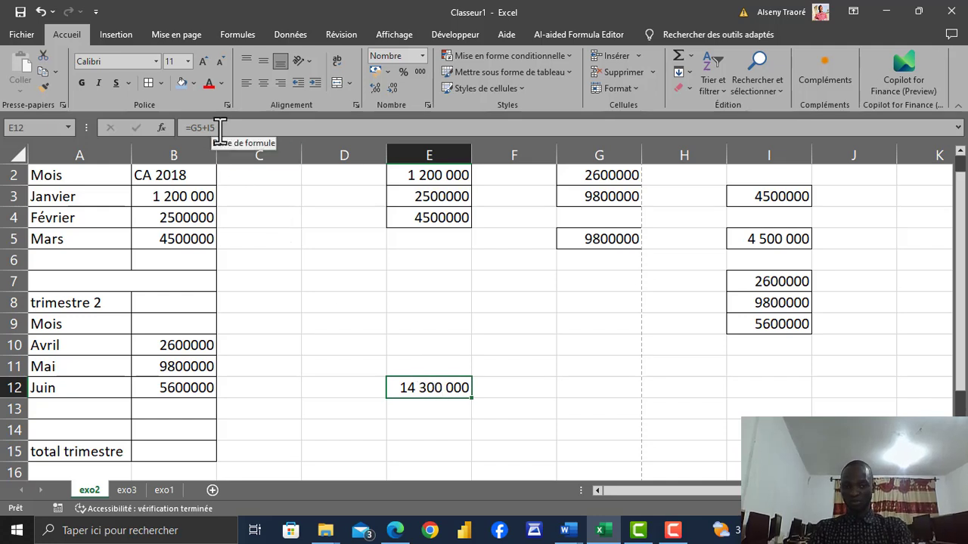
- Enter the text HKJVH in cell D6 and reselect the cell to view its content
click(359, 254)
text(HKJVH)
key(Return)
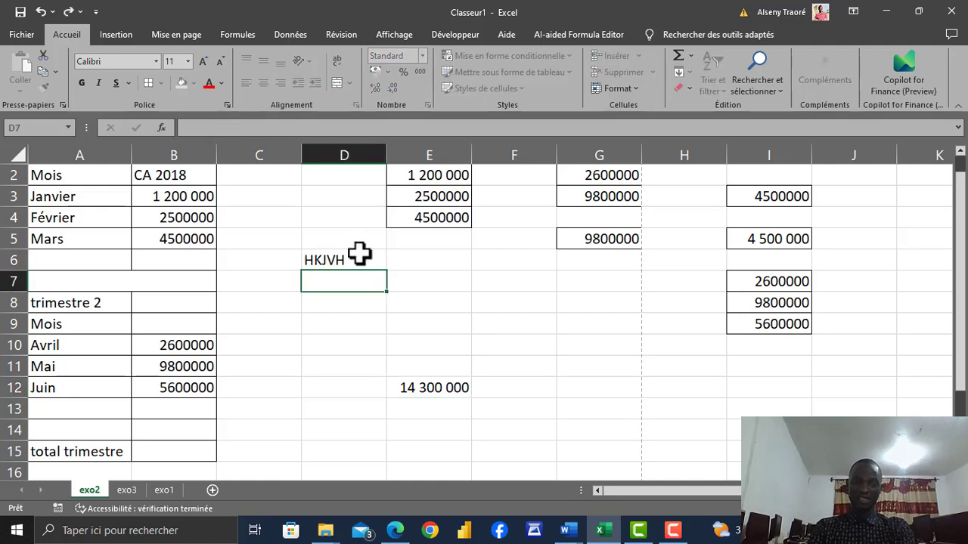
click(352, 261)
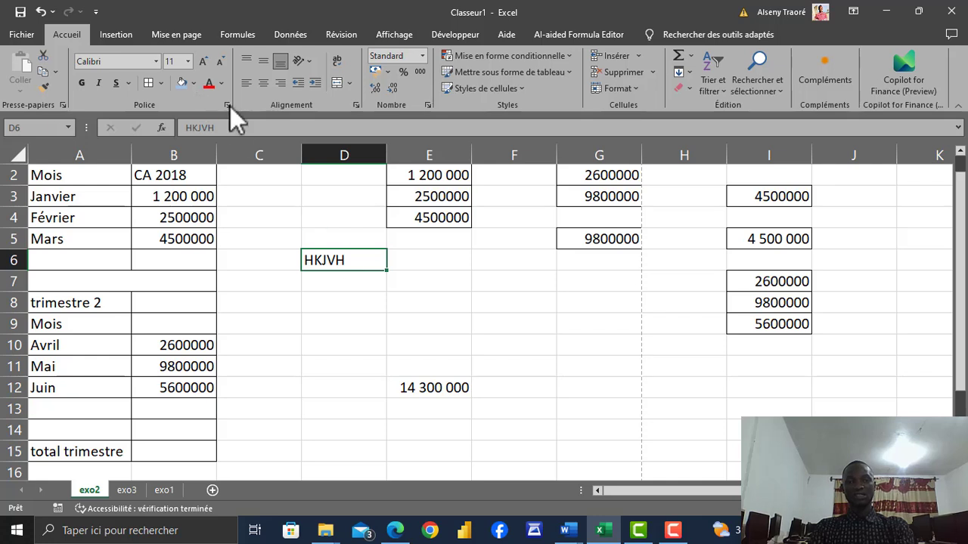
- Expand the formula bar to inspect the formula of cell E12, and collapse it again
click(440, 388)
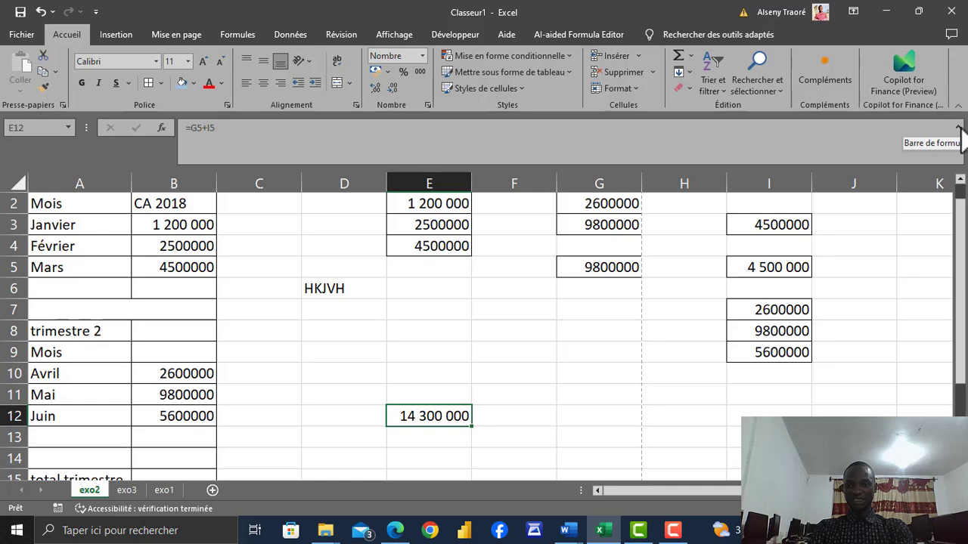
click(958, 127)
click(285, 135)
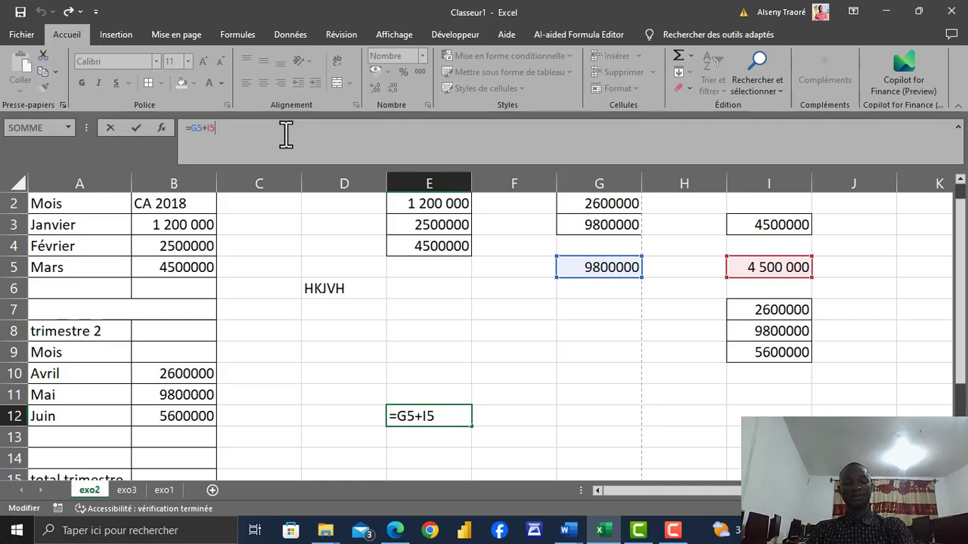
key(ctrl+Return)
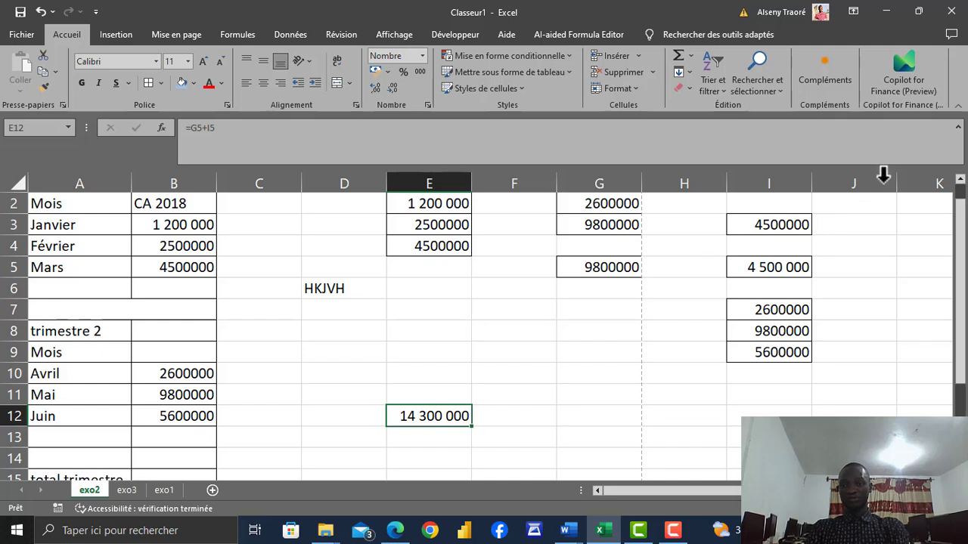
click(958, 129)
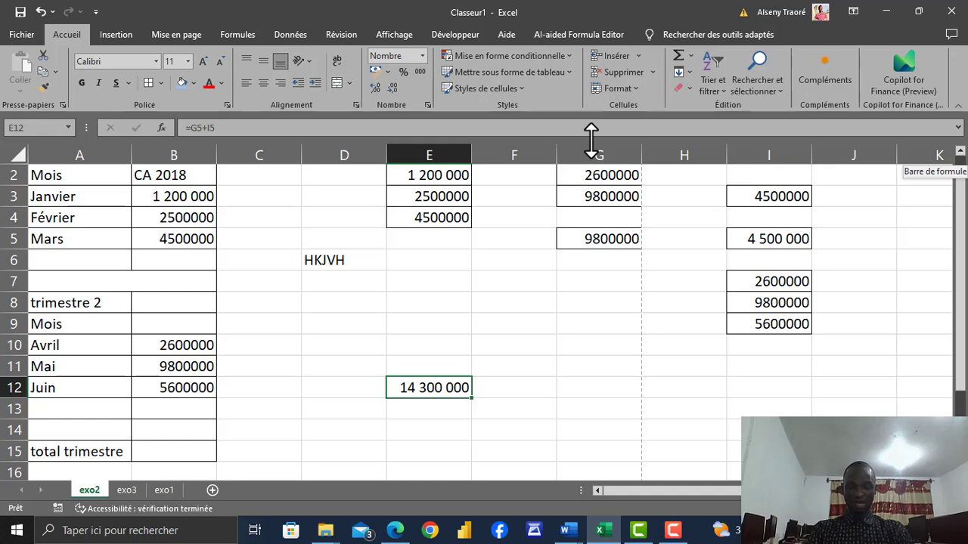
drag(590, 137, 547, 146)
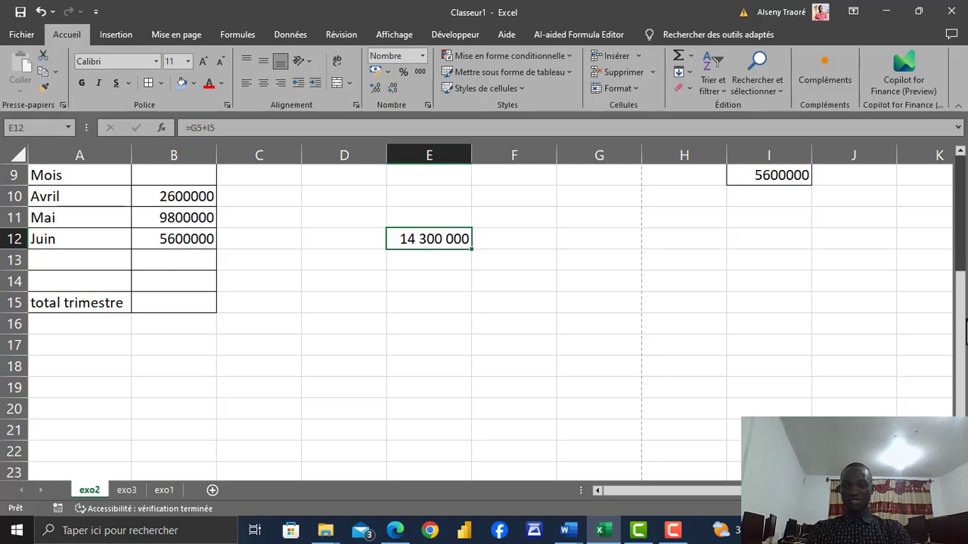
- Examine the available border options in the Police group without applying any
drag(960, 302, 958, 168)
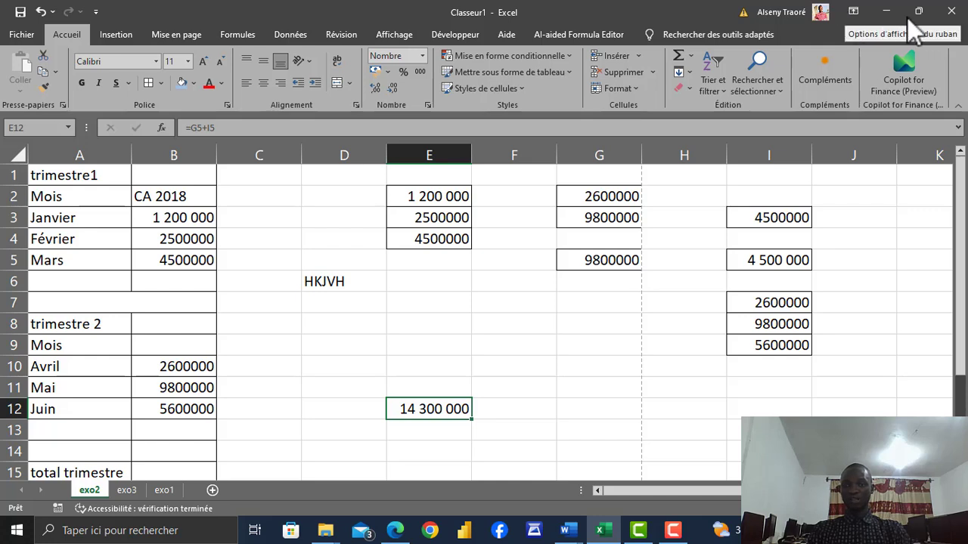
click(164, 83)
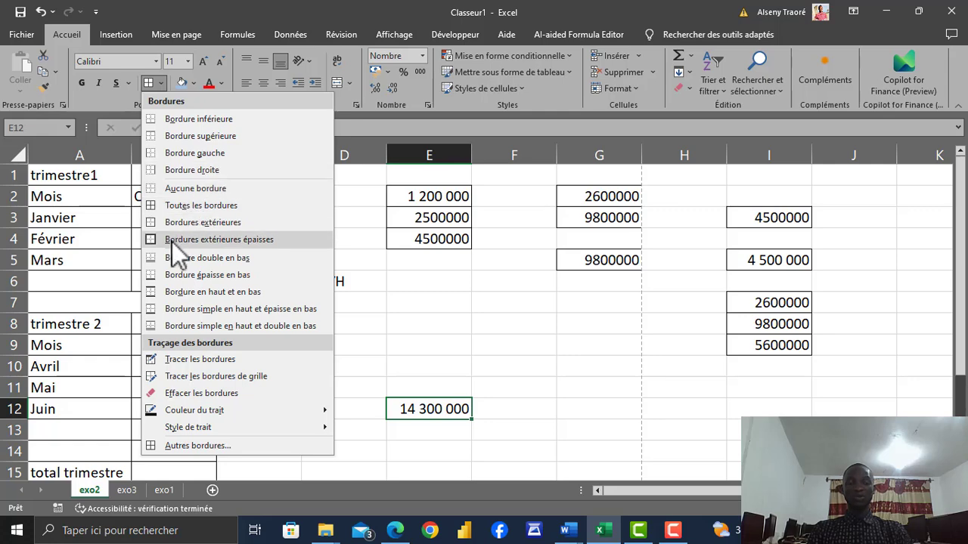
click(54, 195)
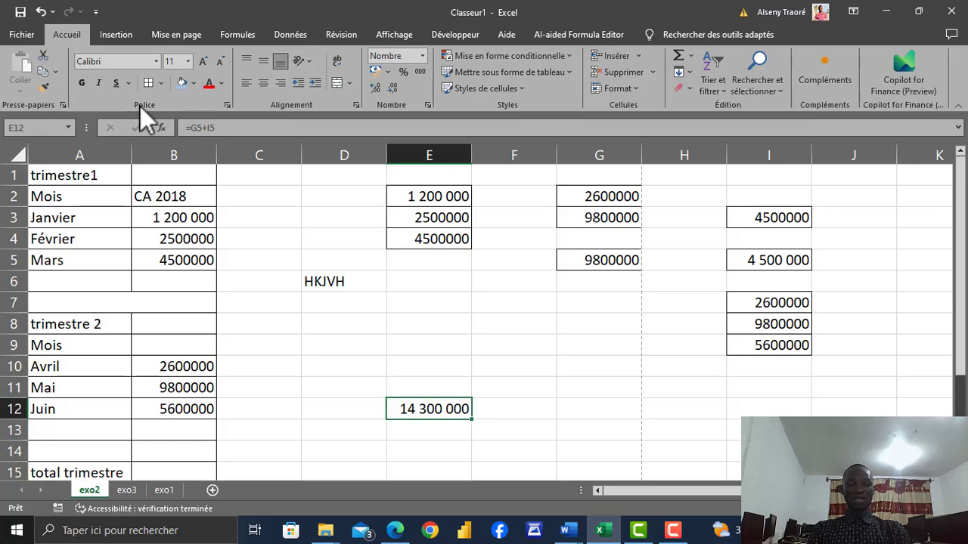
click(162, 81)
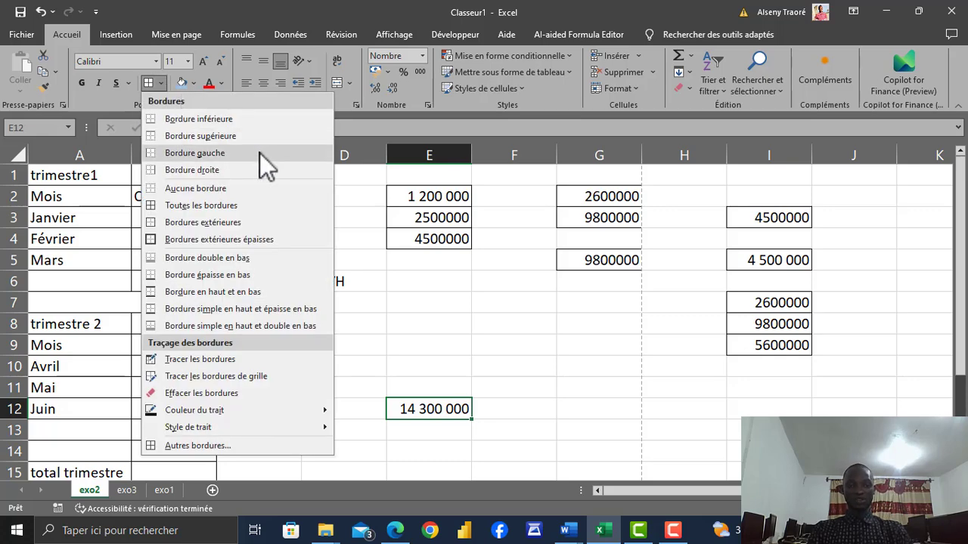
click(371, 252)
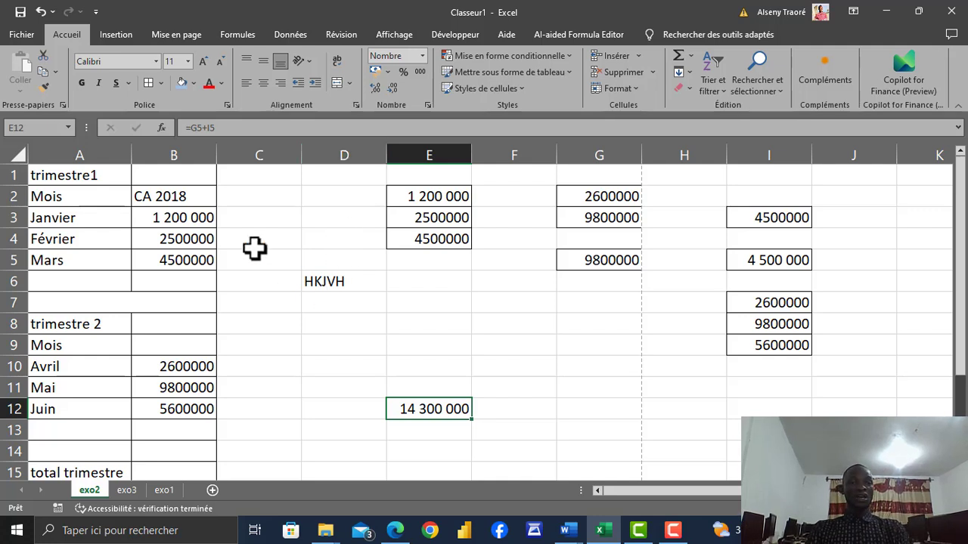
- Highlight the range A1:J14 on the exo2 sheet and a block of empty cells on the exo1 sheet to show the worksheet grid
drag(45, 174, 839, 454)
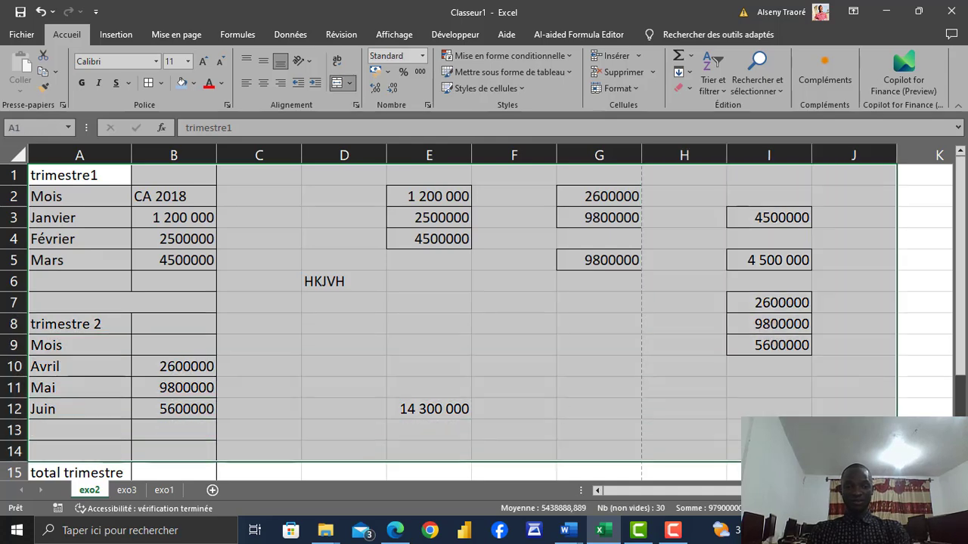
click(492, 403)
click(164, 490)
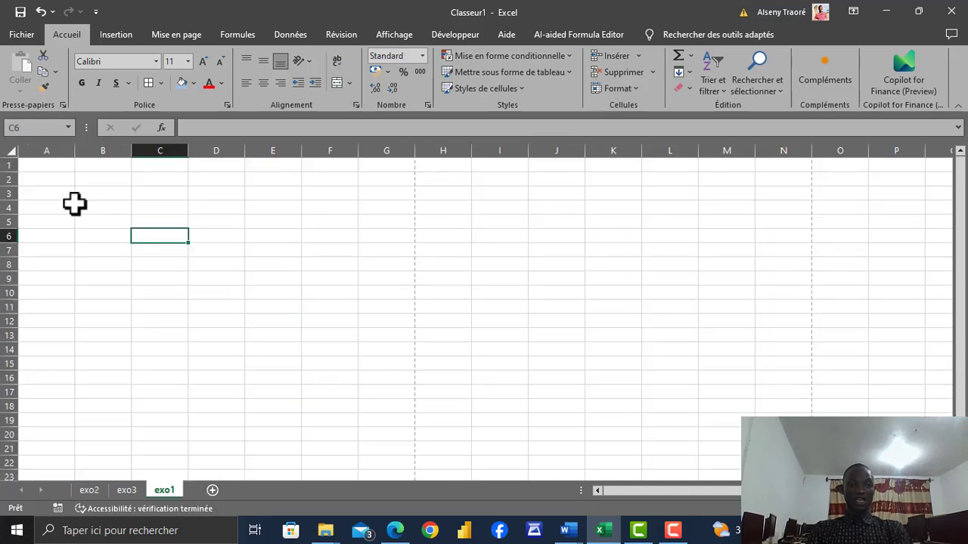
drag(42, 169, 583, 328)
click(200, 278)
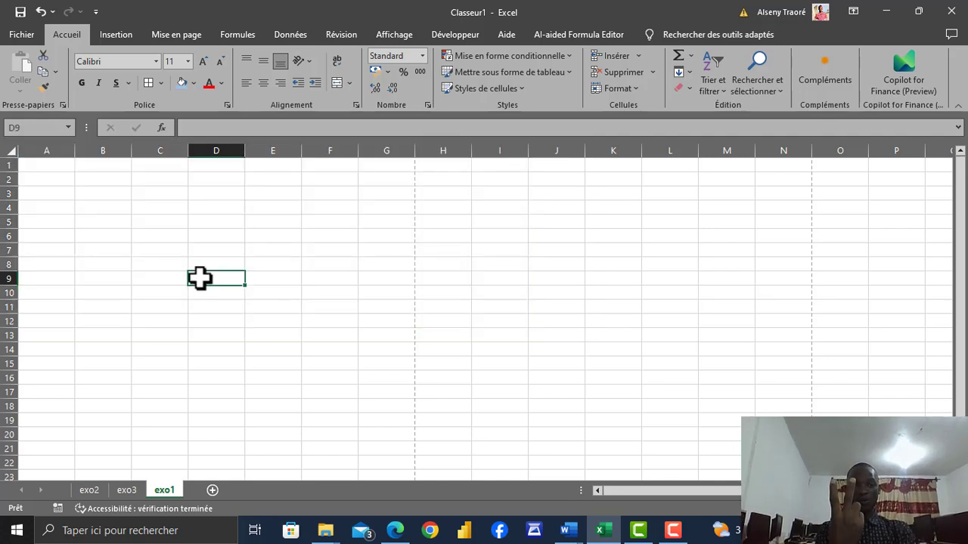
- Select column A and row 2 in turn, and finally cell D3, to show how columns, rows and cells are referenced
click(49, 149)
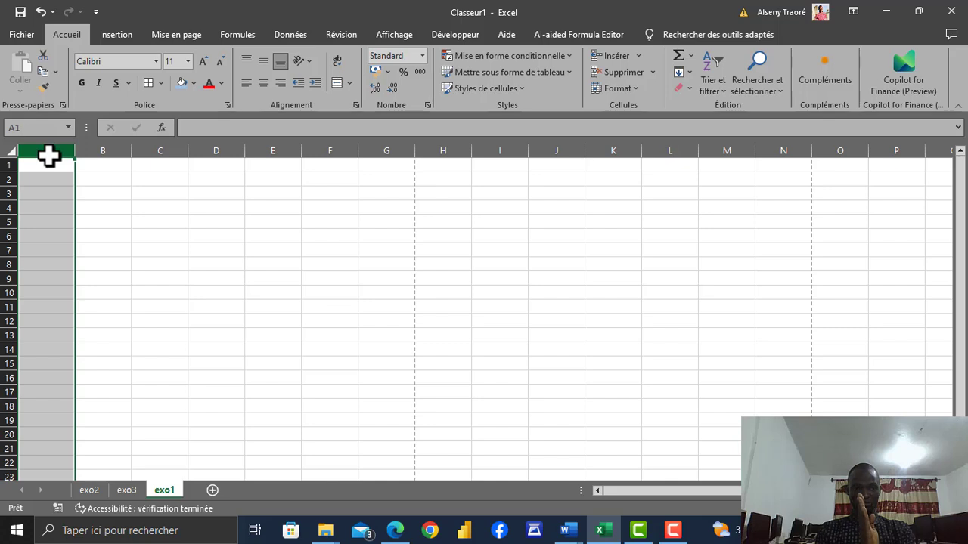
click(8, 179)
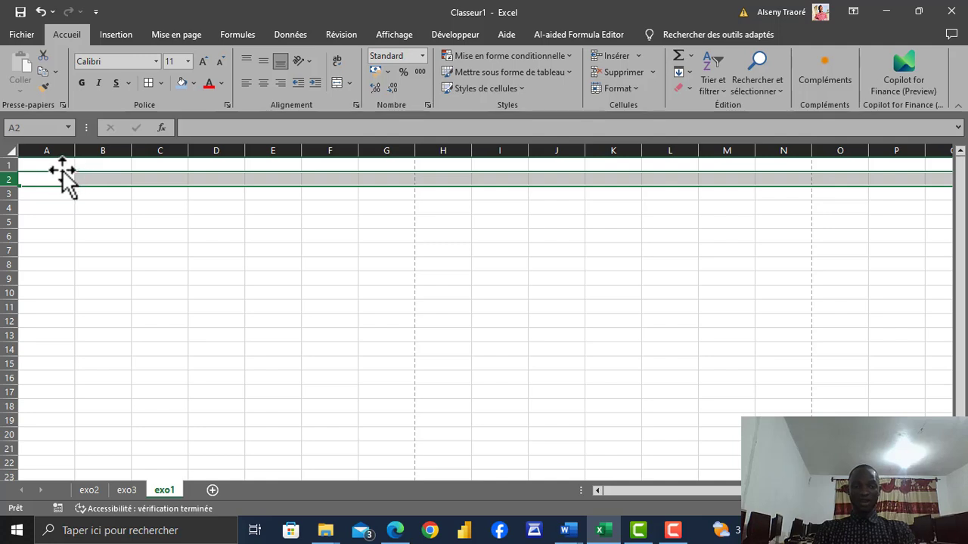
click(47, 151)
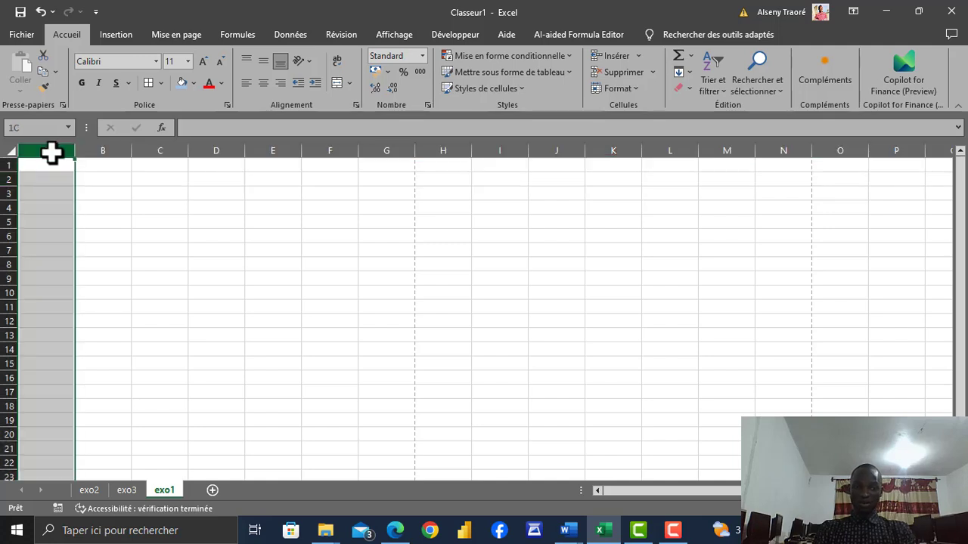
click(6, 180)
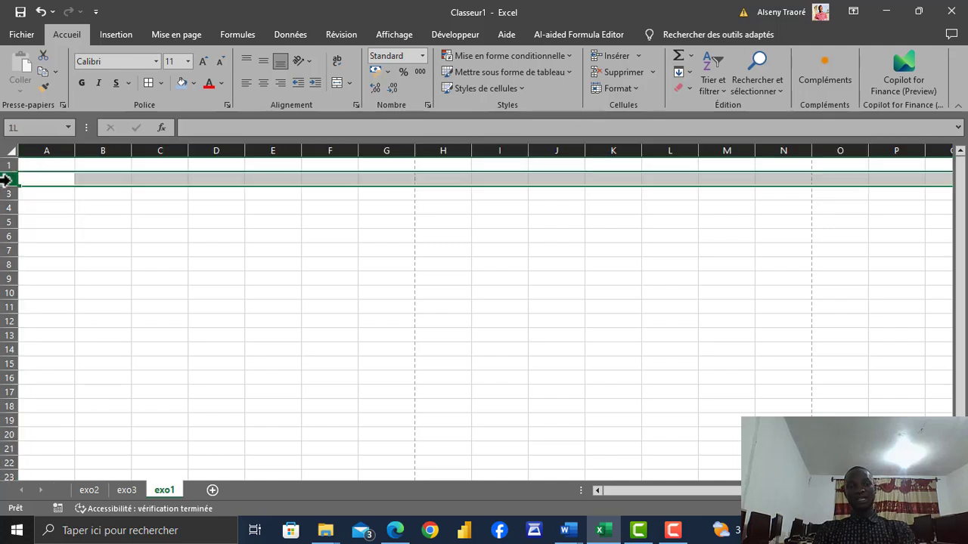
click(41, 150)
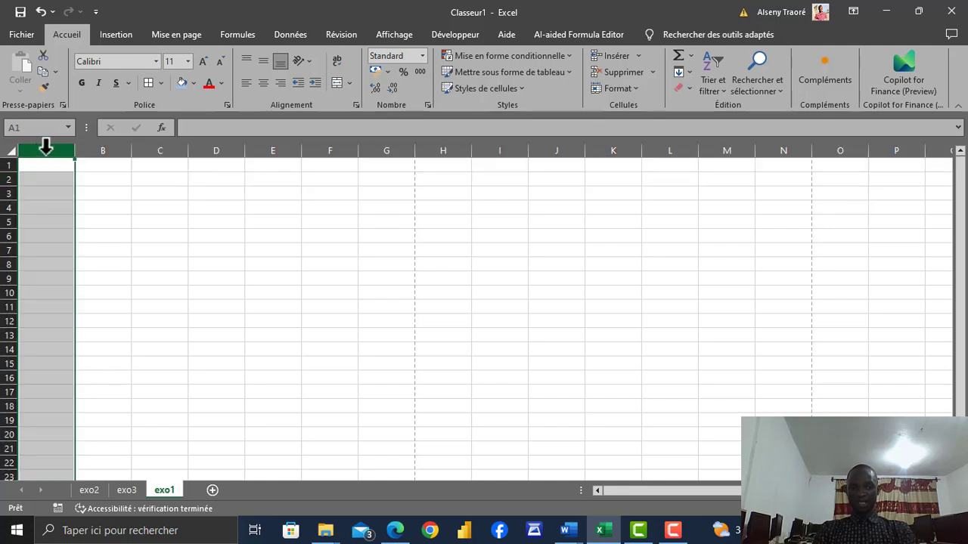
click(8, 179)
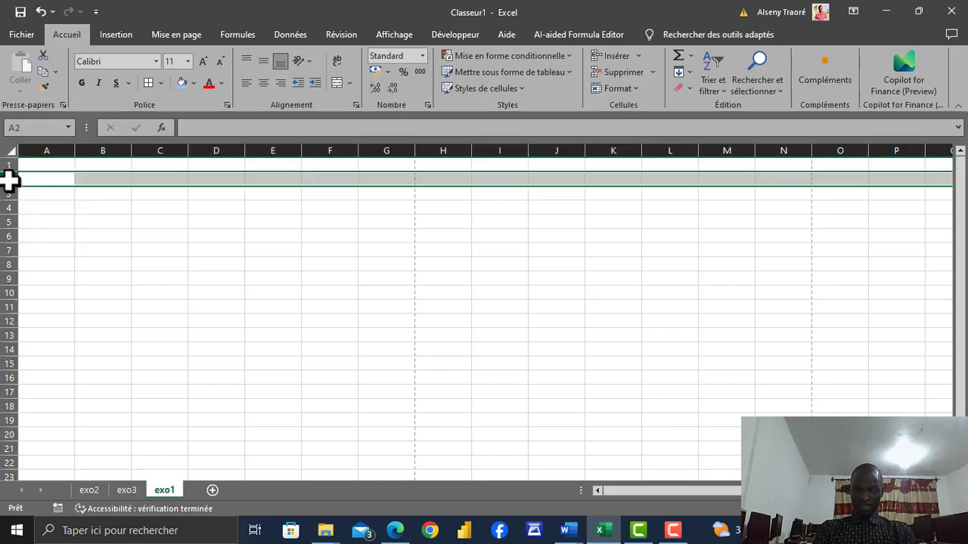
click(228, 195)
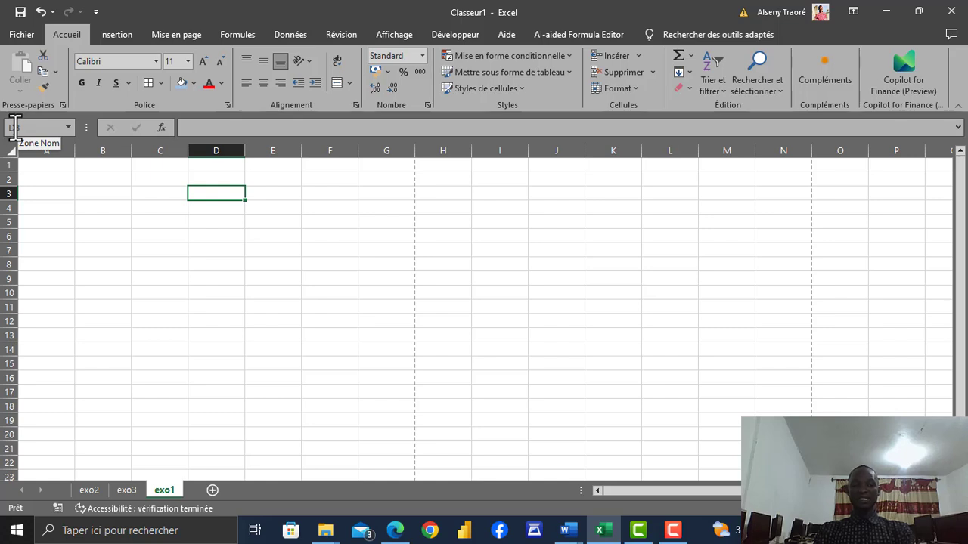
- Jump from cell A1 to the last column of the exo1 sheet and back, and to the last row and back
click(50, 168)
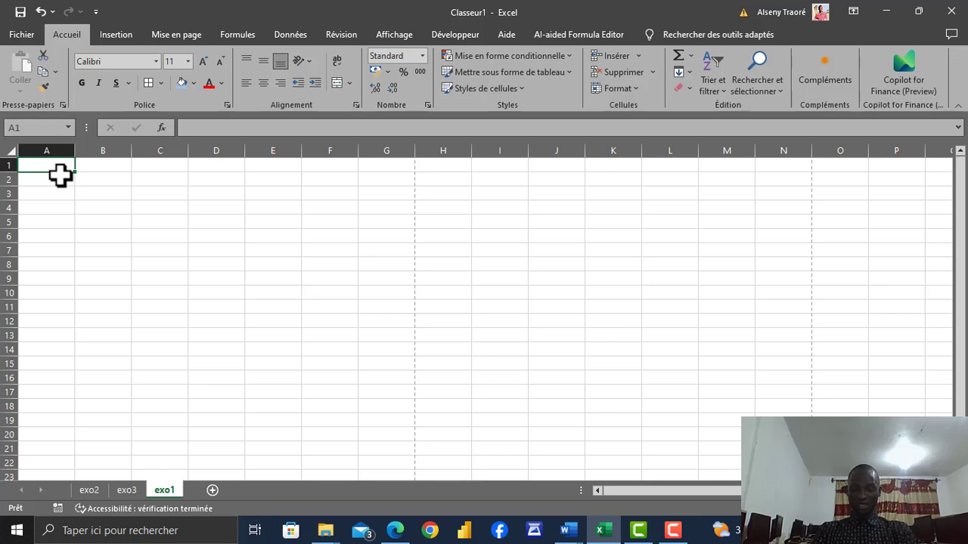
key(ctrl+Right)
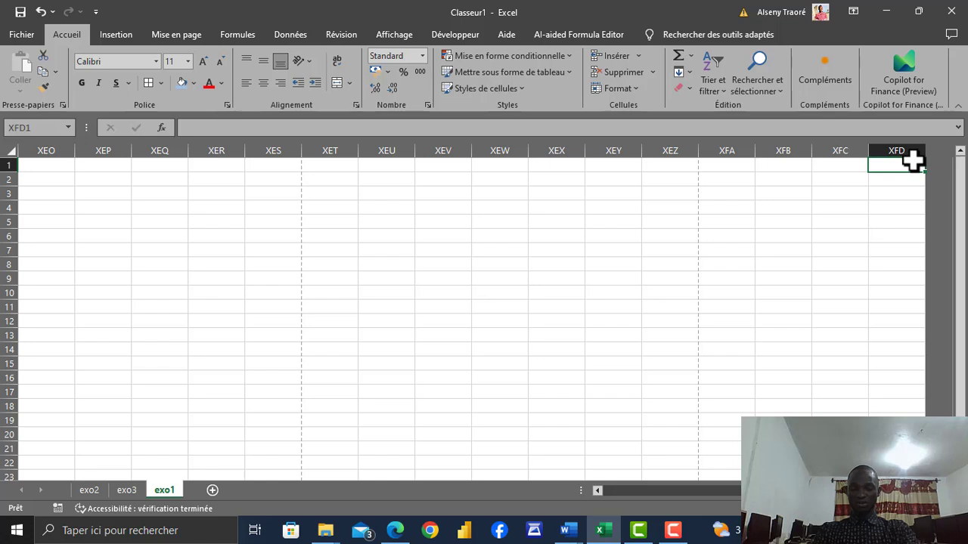
key(ctrl+Home)
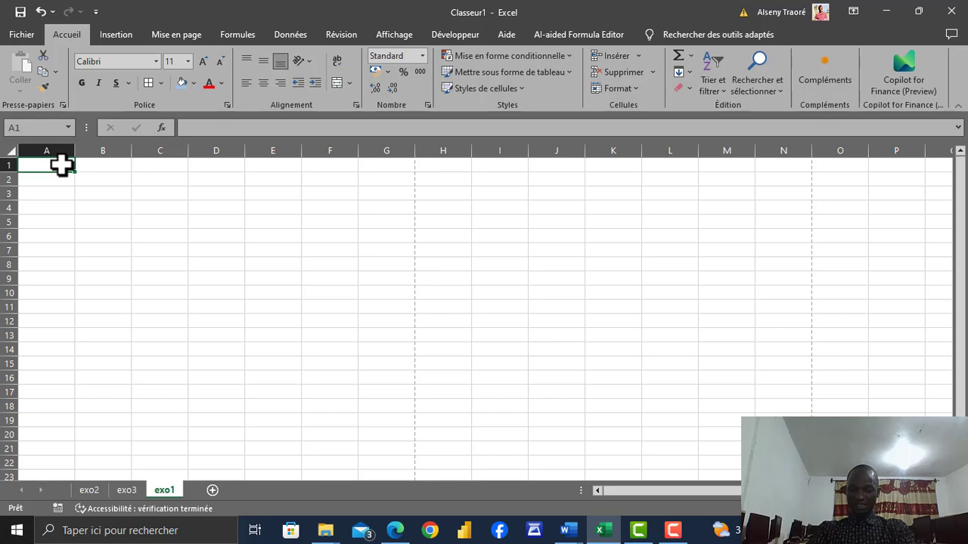
key(ctrl+Down)
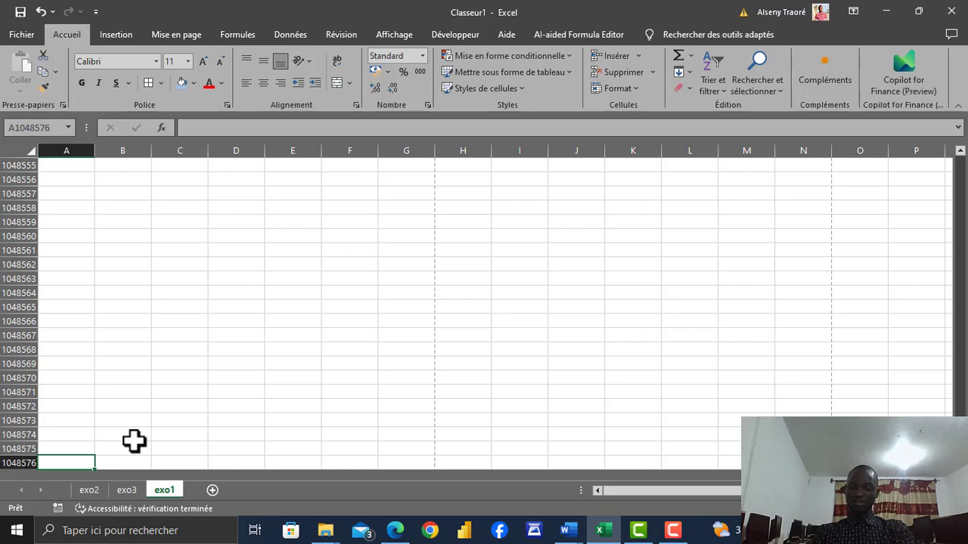
key(ctrl+Up)
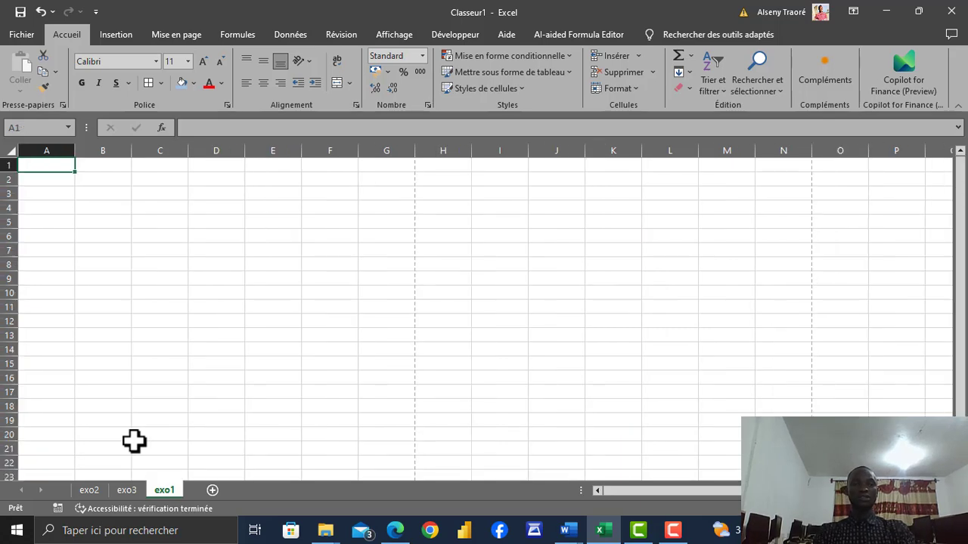
- Select column A, row 2, and cells C3, D3 and B11 in turn to recap columns, rows and cells
click(59, 150)
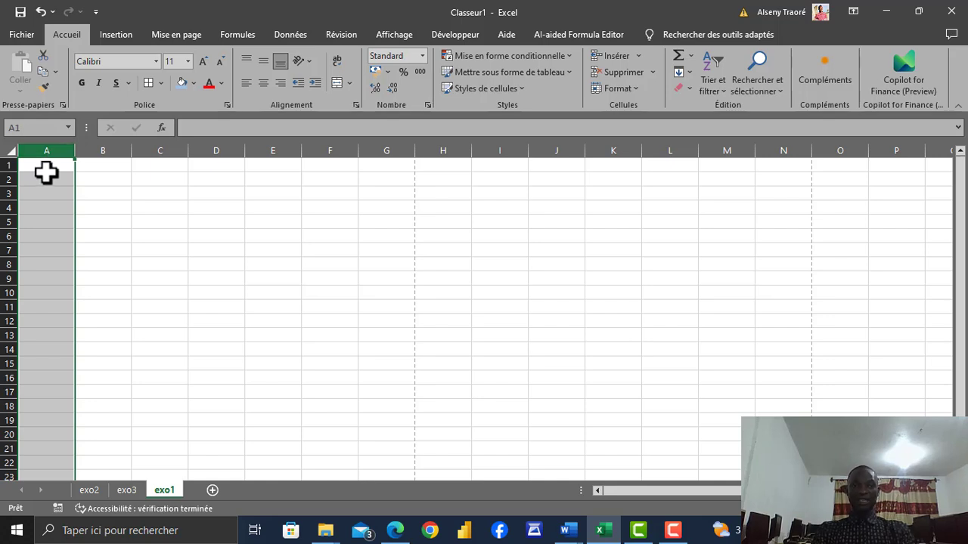
click(9, 178)
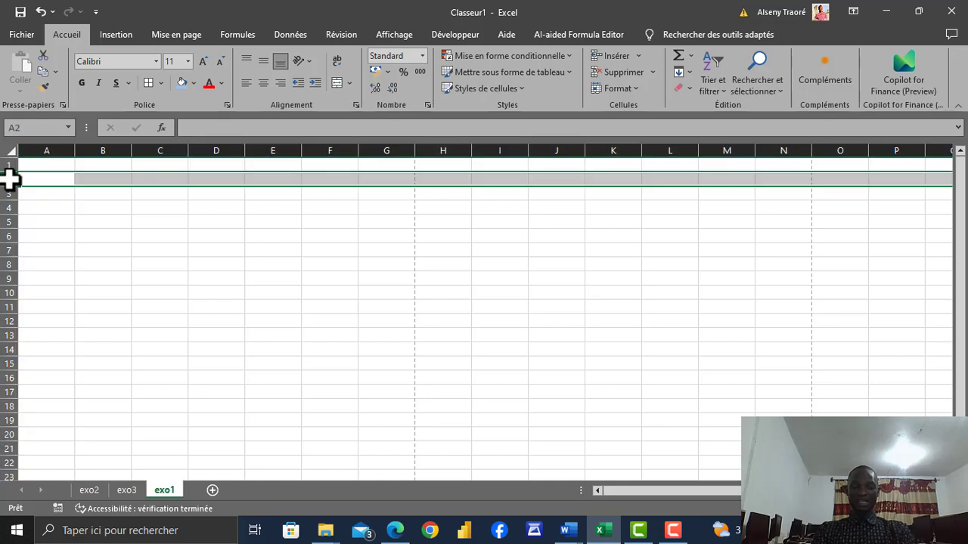
click(151, 192)
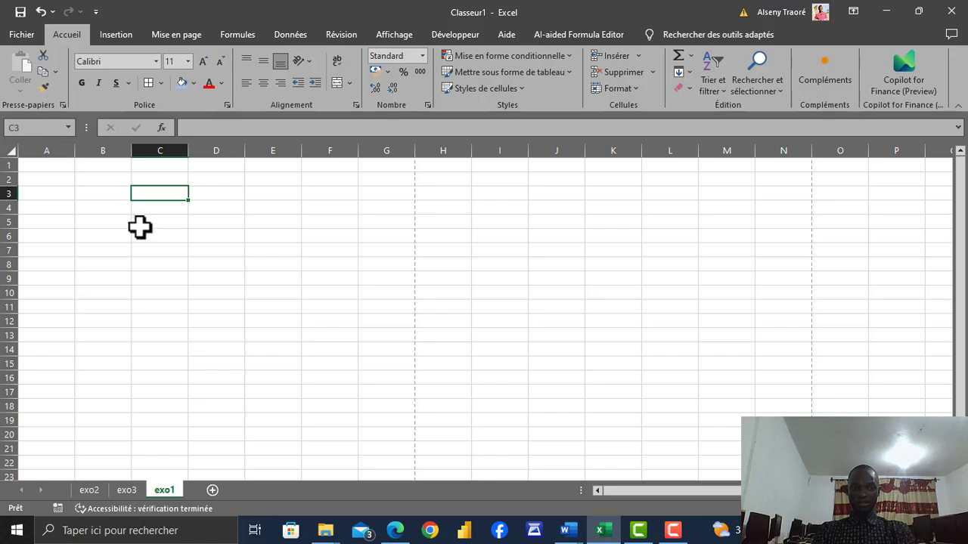
click(239, 196)
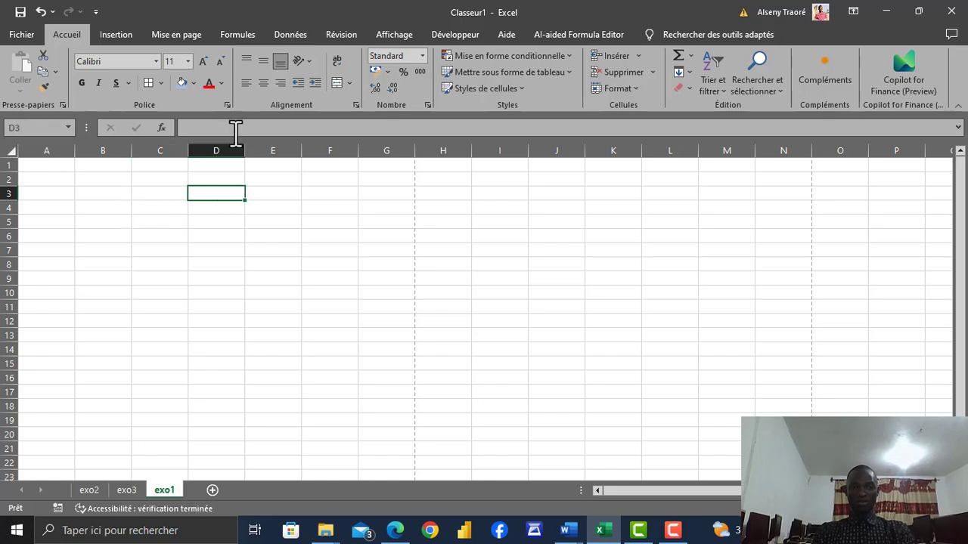
click(101, 308)
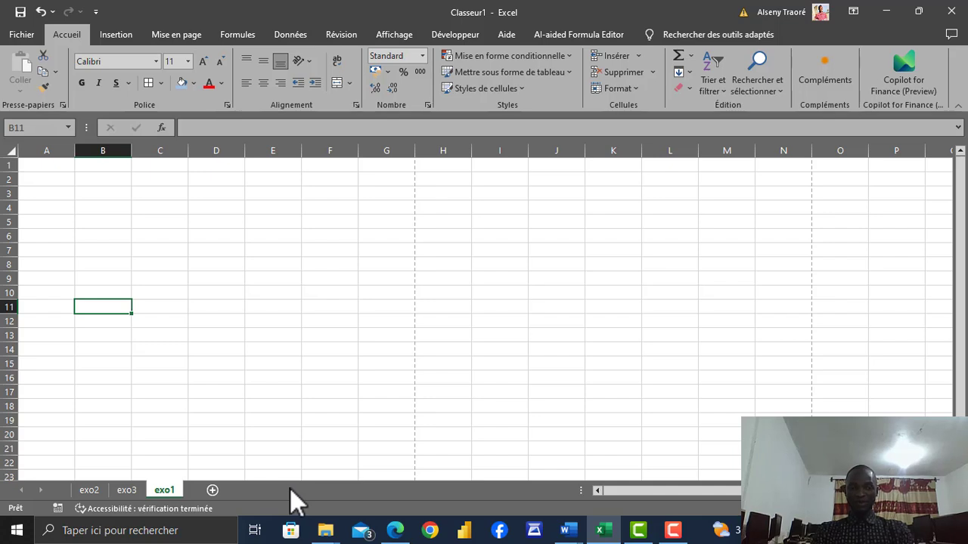
- Add eight new blank worksheets one after another following the exo1 sheet
click(214, 489)
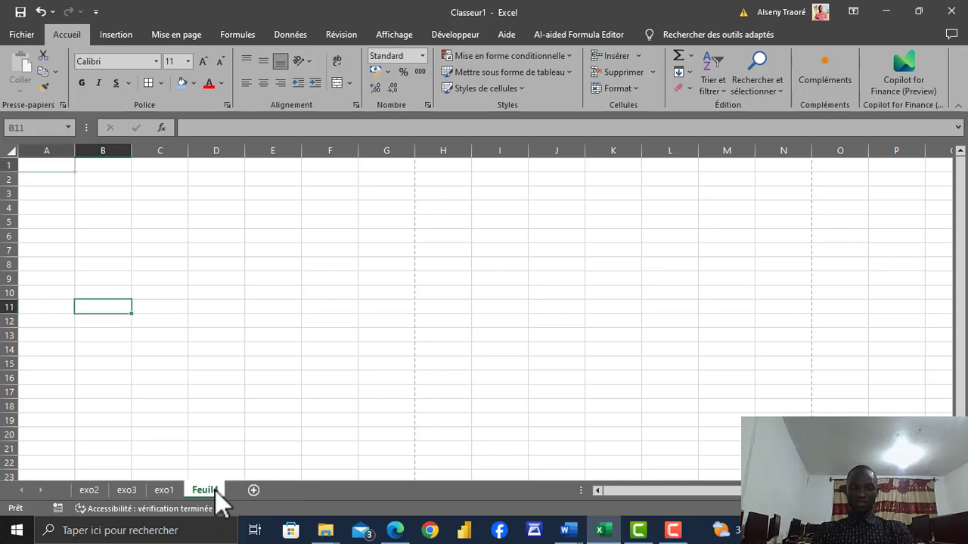
click(262, 489)
click(300, 490)
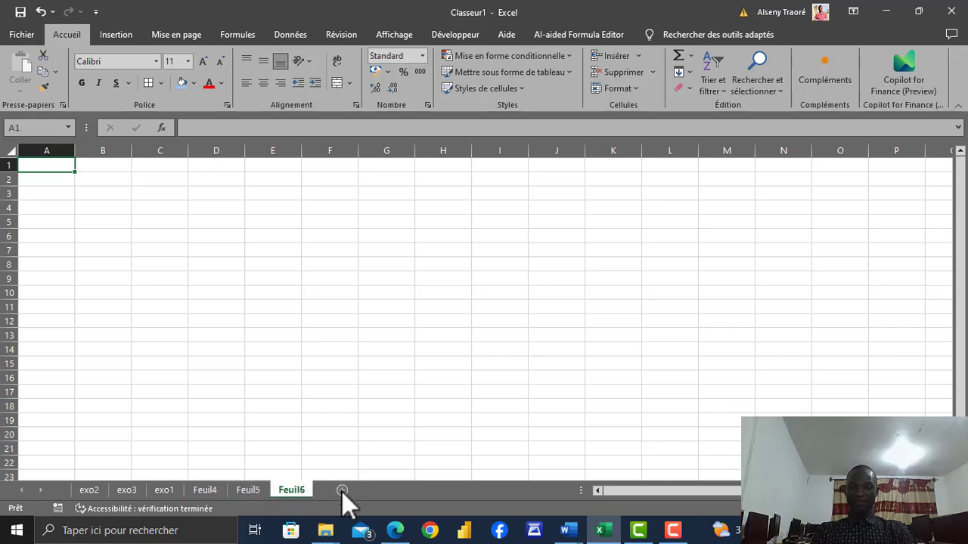
click(341, 490)
click(386, 489)
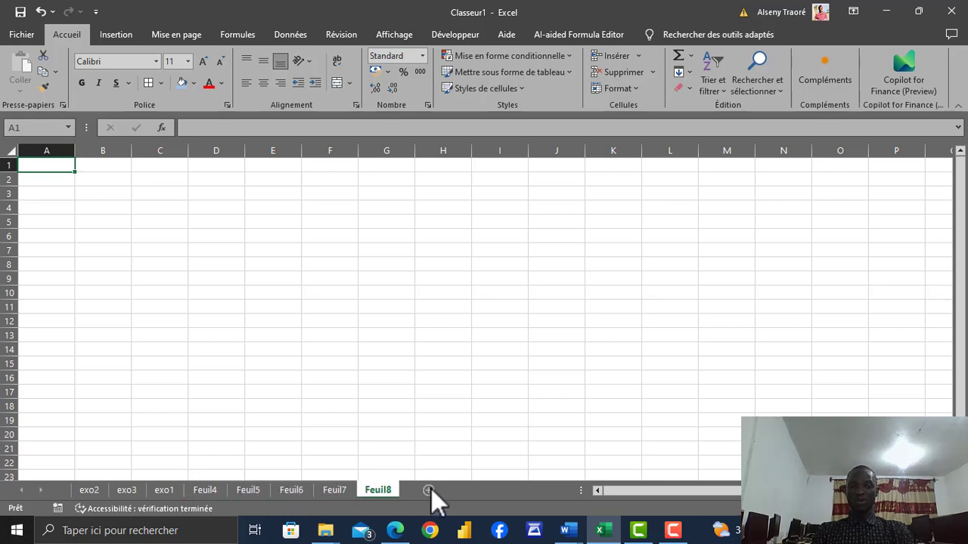
click(435, 487)
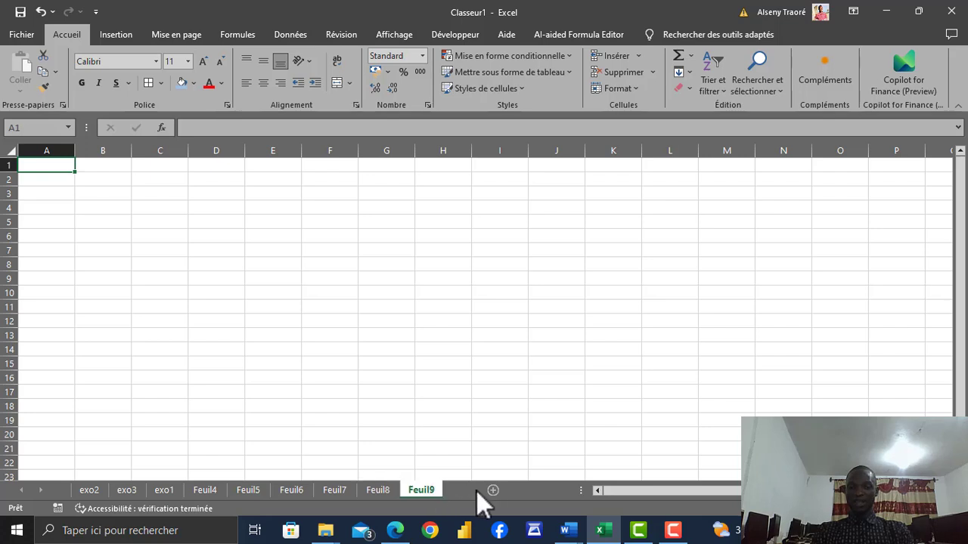
click(474, 490)
click(520, 490)
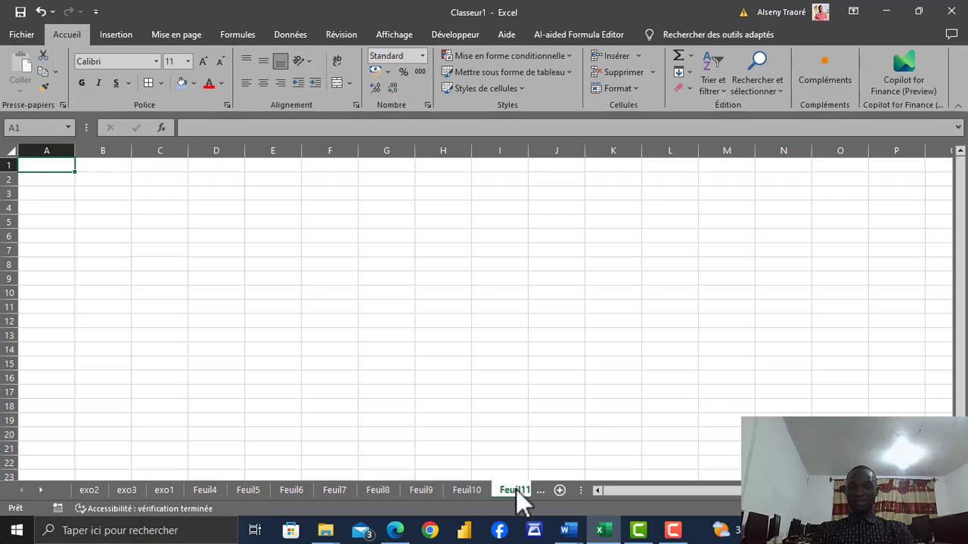
- Keep adding blank worksheets to the workbook until their tabs no longer fit in the visible tab row
click(563, 489)
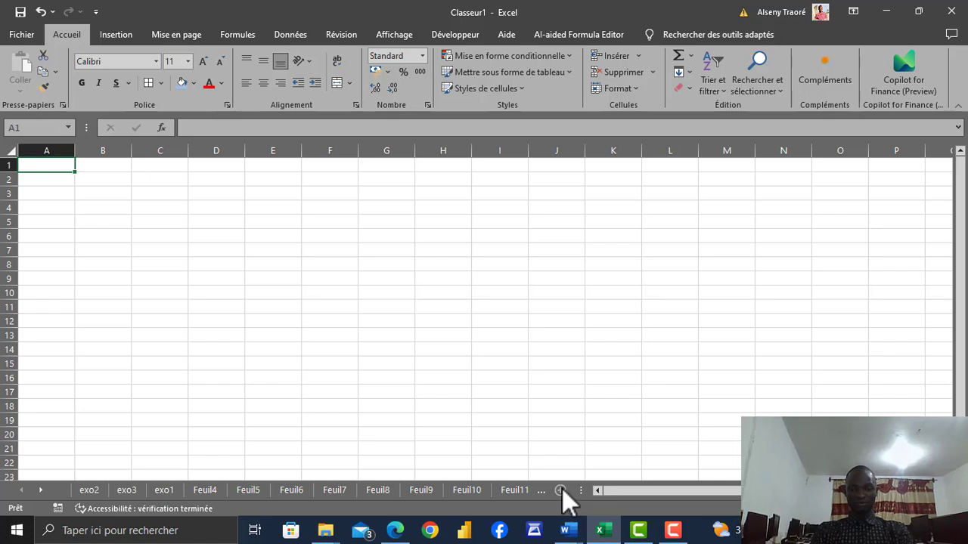
click(561, 490)
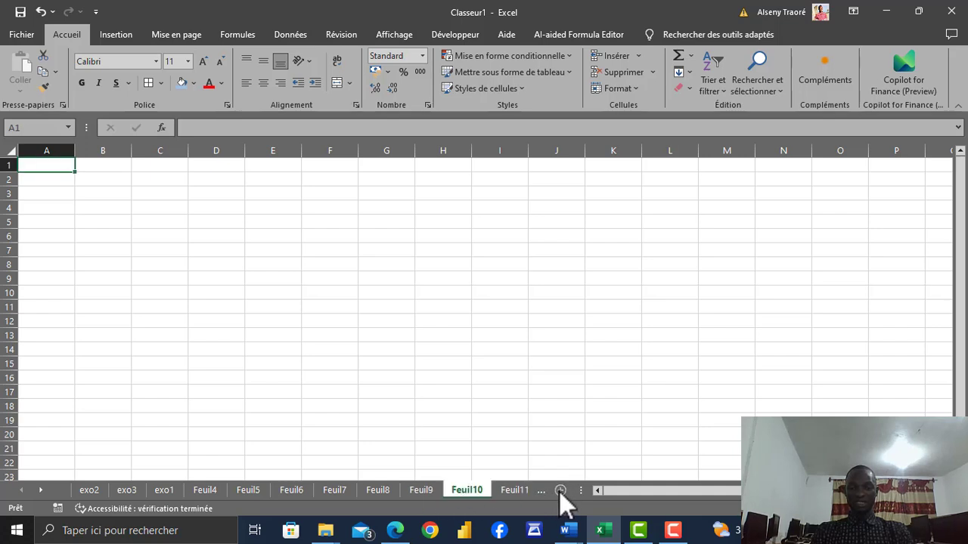
click(560, 491)
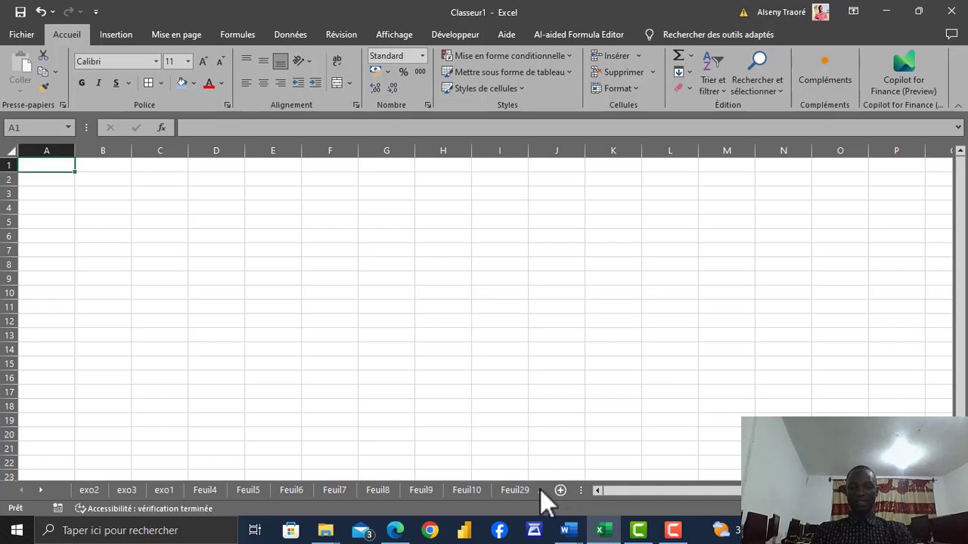
click(540, 490)
click(559, 489)
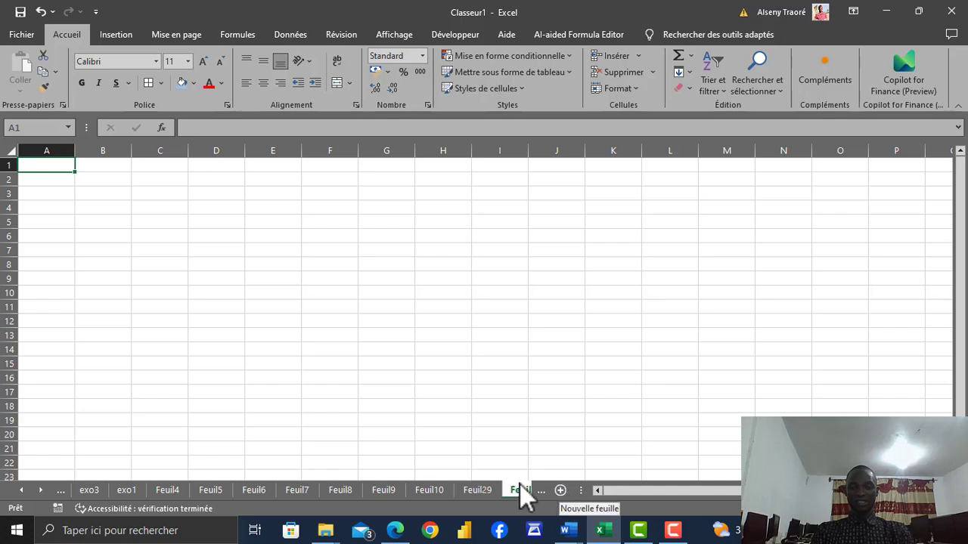
click(492, 491)
click(561, 491)
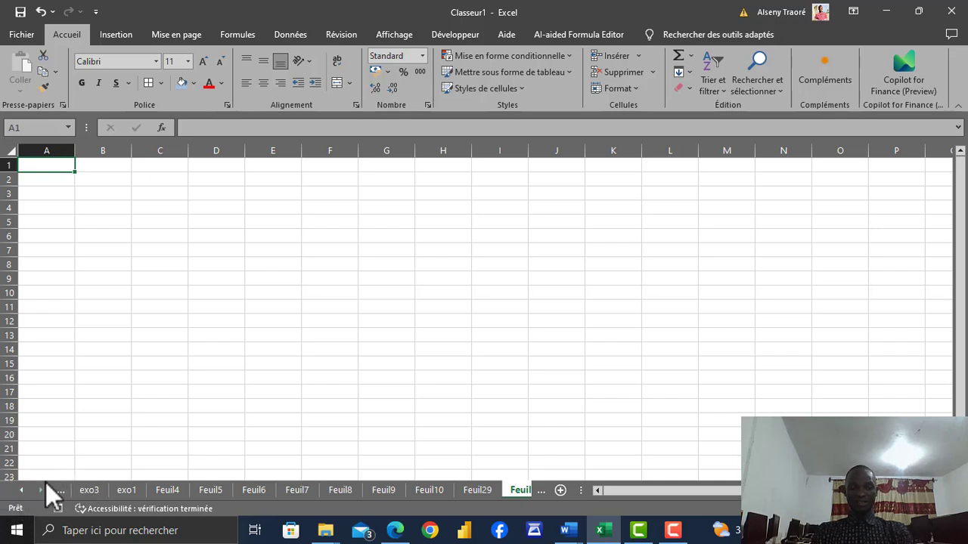
- Browse the sheet tabs from the first sheet through to the last one in the workbook
click(25, 491)
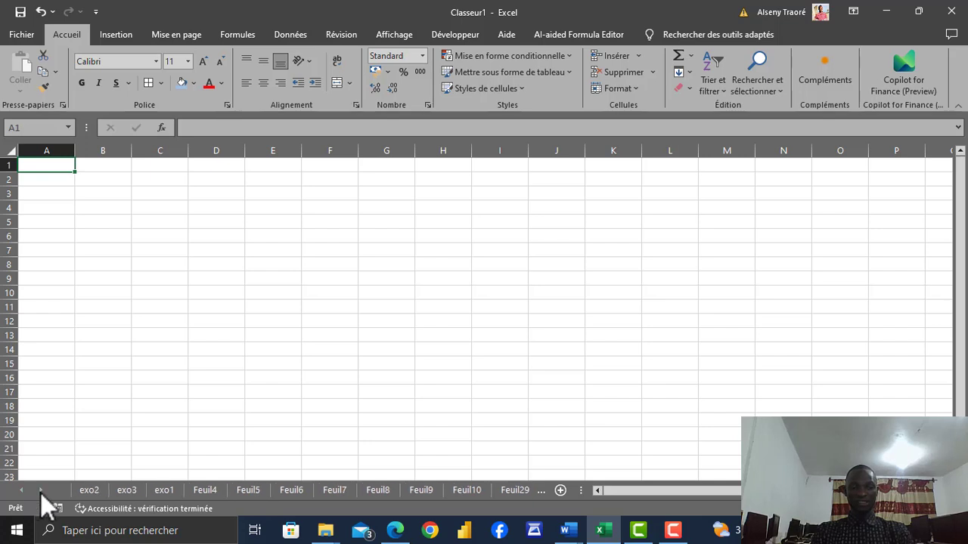
click(42, 491)
click(42, 490)
click(42, 491)
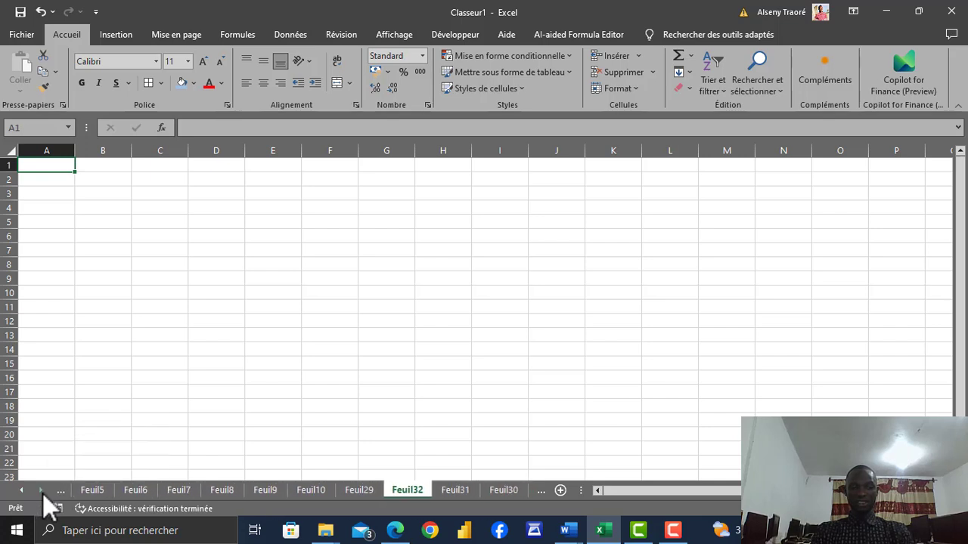
click(42, 490)
click(41, 490)
click(42, 490)
click(42, 491)
click(42, 491)
click(42, 491)
click(42, 491)
click(42, 491)
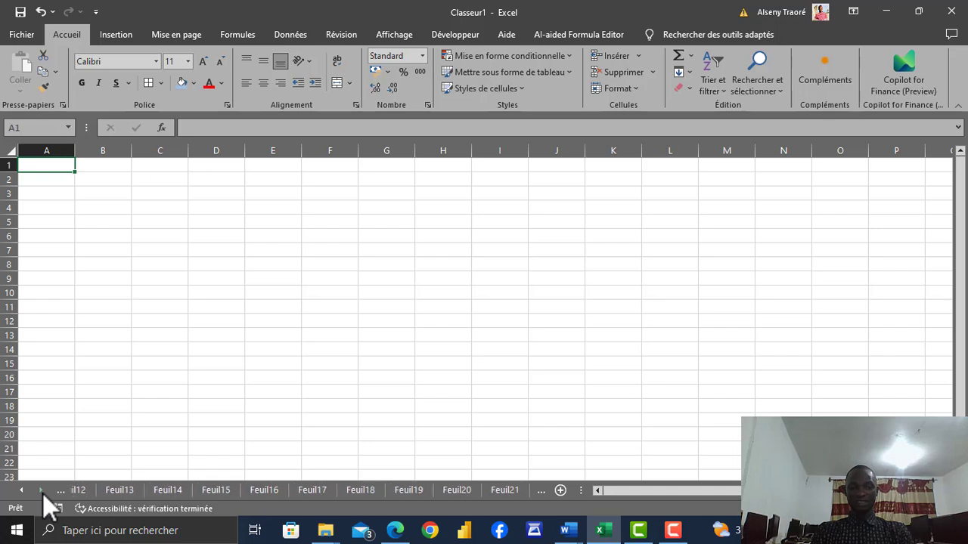
click(42, 490)
click(41, 490)
click(42, 490)
click(42, 491)
click(42, 490)
click(42, 490)
click(42, 490)
click(41, 491)
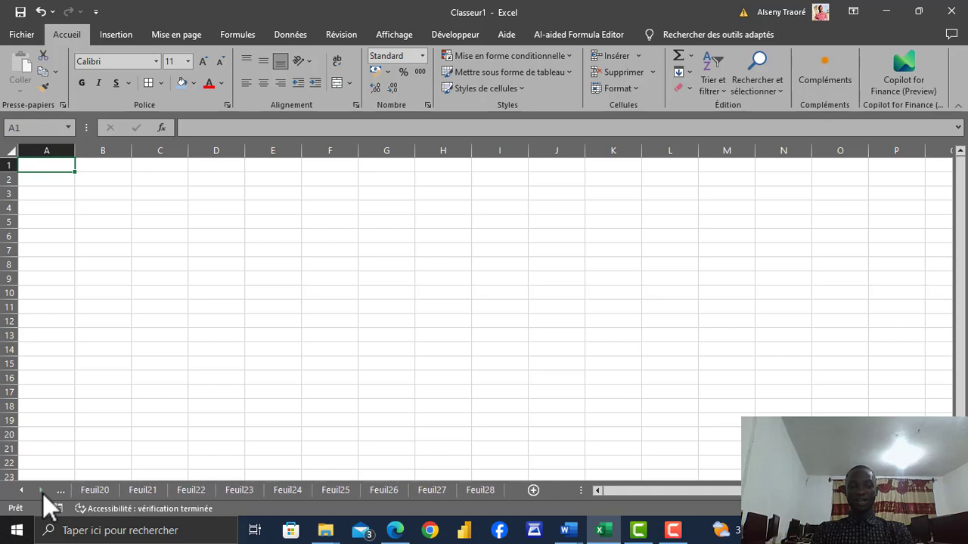
- Browse the sheet tabs back from the last sheet toward the Feuil32 tab
click(22, 490)
click(22, 491)
click(21, 490)
click(22, 491)
click(22, 491)
click(22, 491)
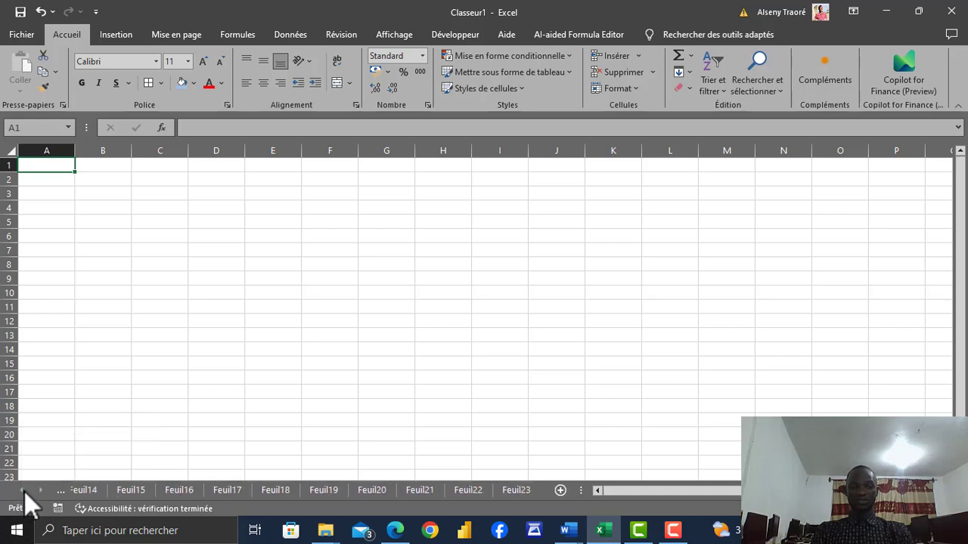
click(22, 490)
click(22, 491)
click(24, 491)
click(25, 492)
click(24, 491)
click(24, 492)
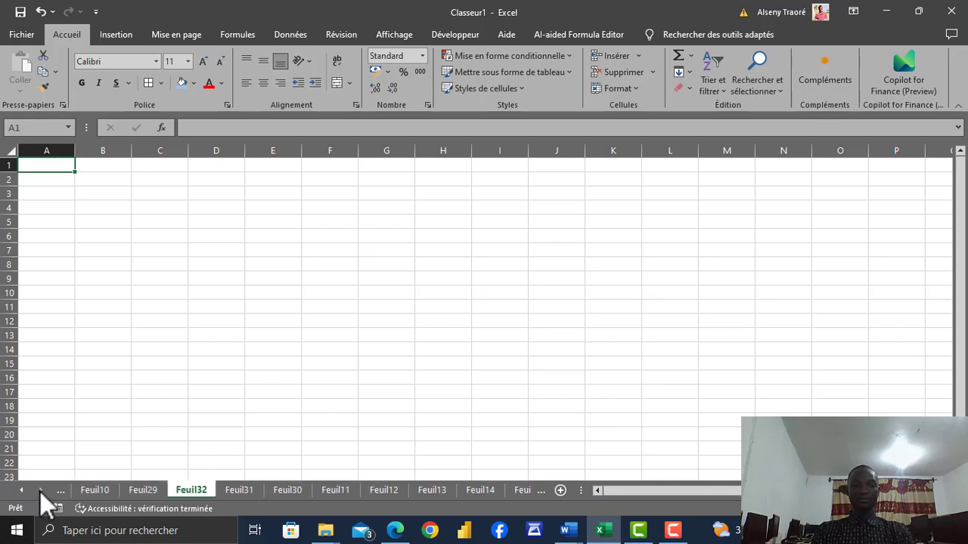
- Activate the Feuil25 sheet from the full list of worksheets
right_click(40, 492)
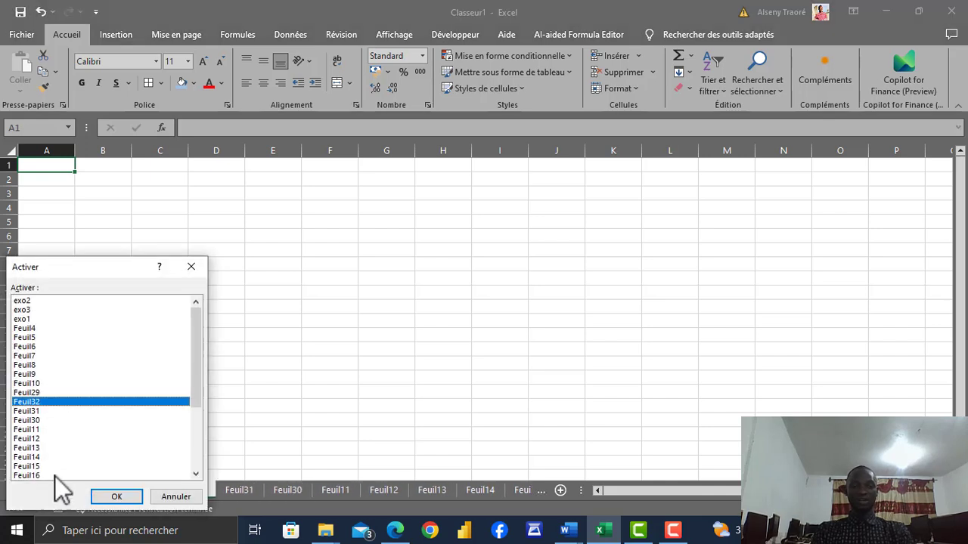
drag(198, 327, 202, 439)
click(34, 449)
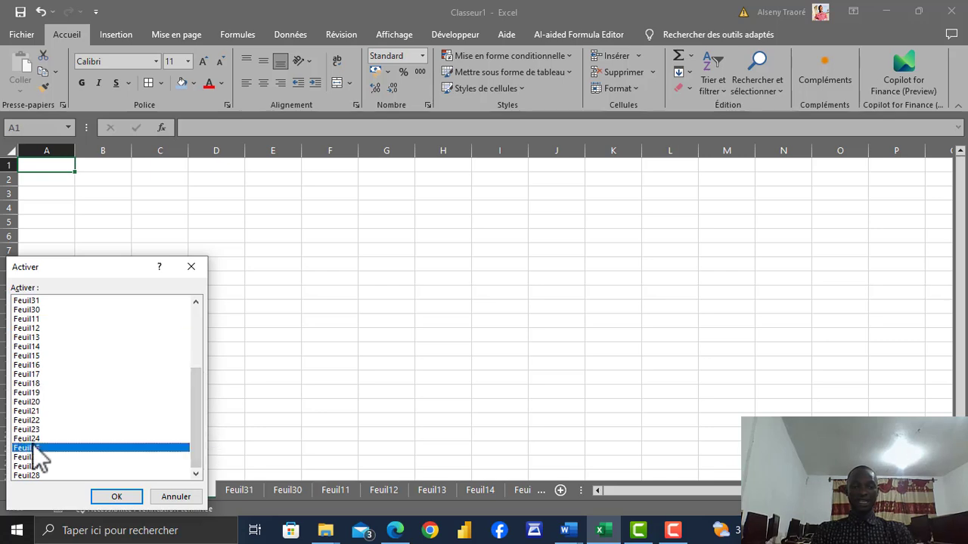
click(114, 496)
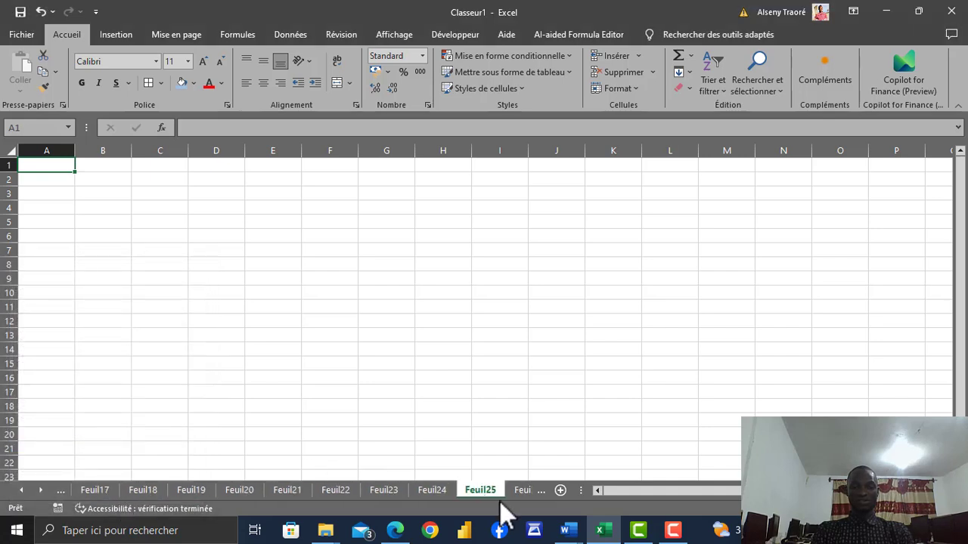
- Return to the exo1 sheet through the full list of worksheets
right_click(40, 492)
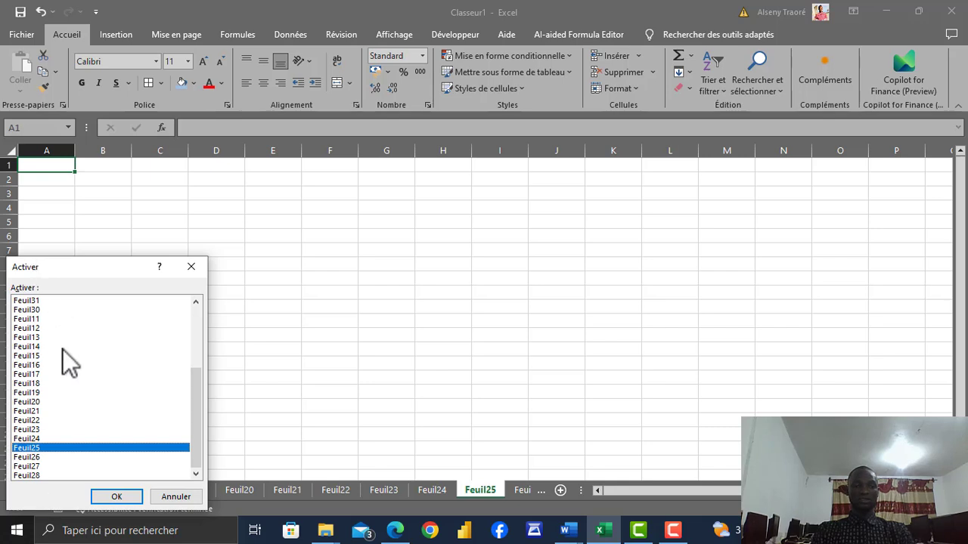
drag(199, 395, 193, 321)
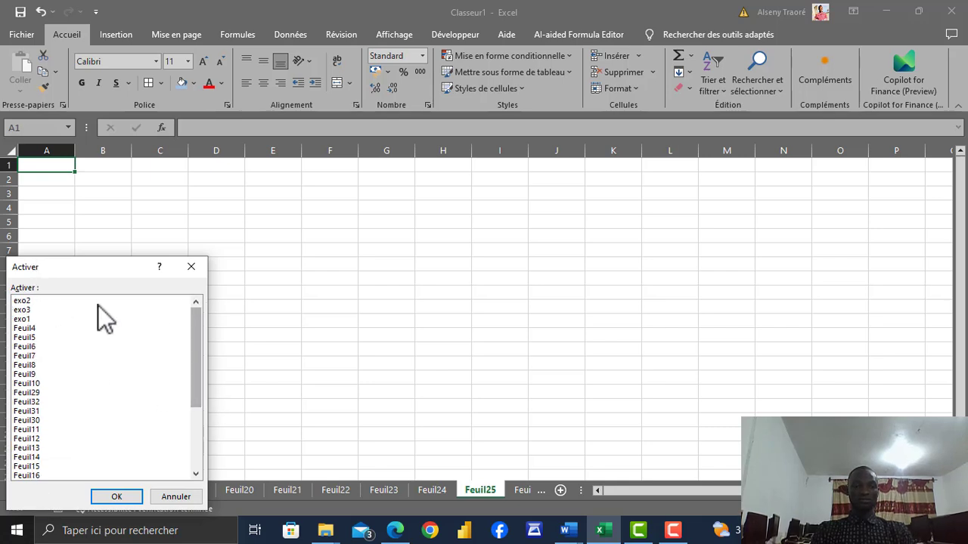
click(28, 322)
click(117, 497)
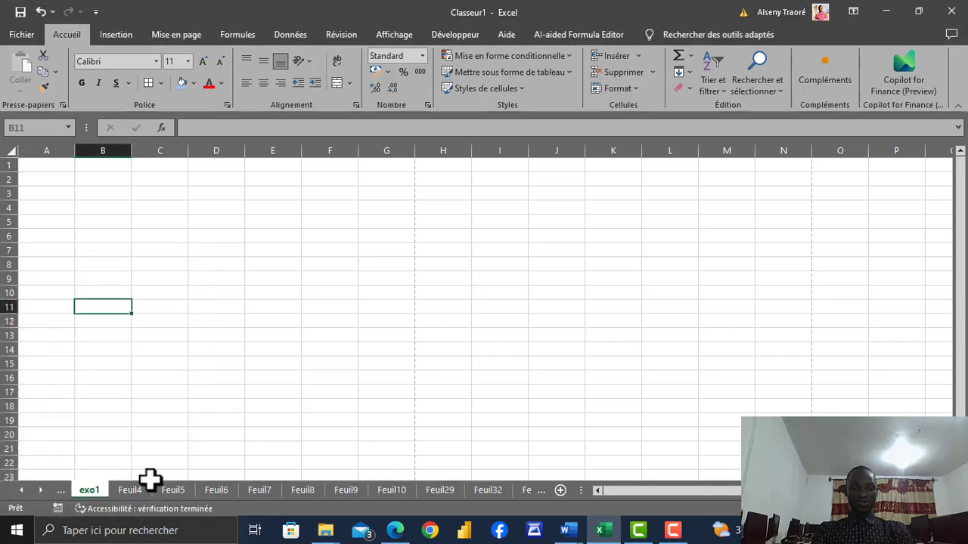
- Group the sheets from Feuil4 through Feuil32 and delete them from the workbook
click(134, 488)
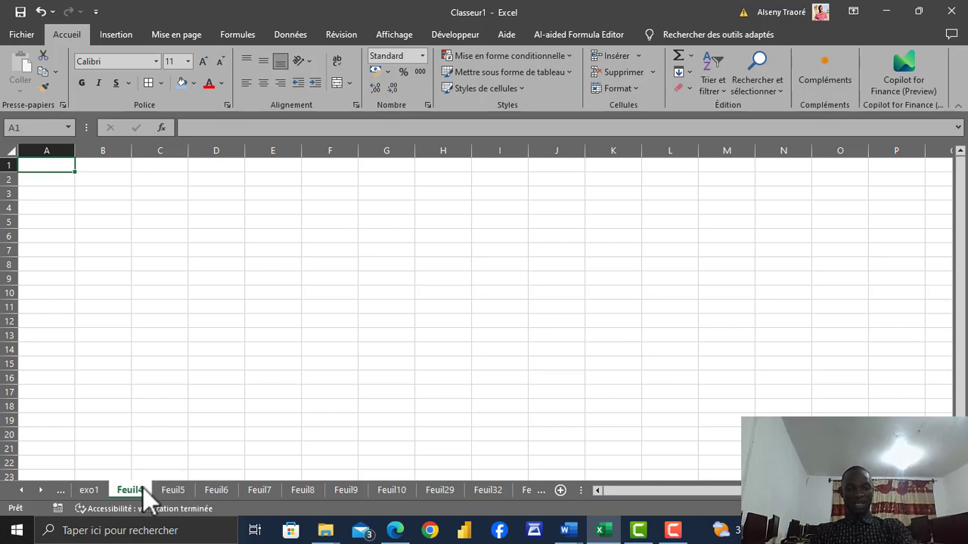
shift+click(500, 487)
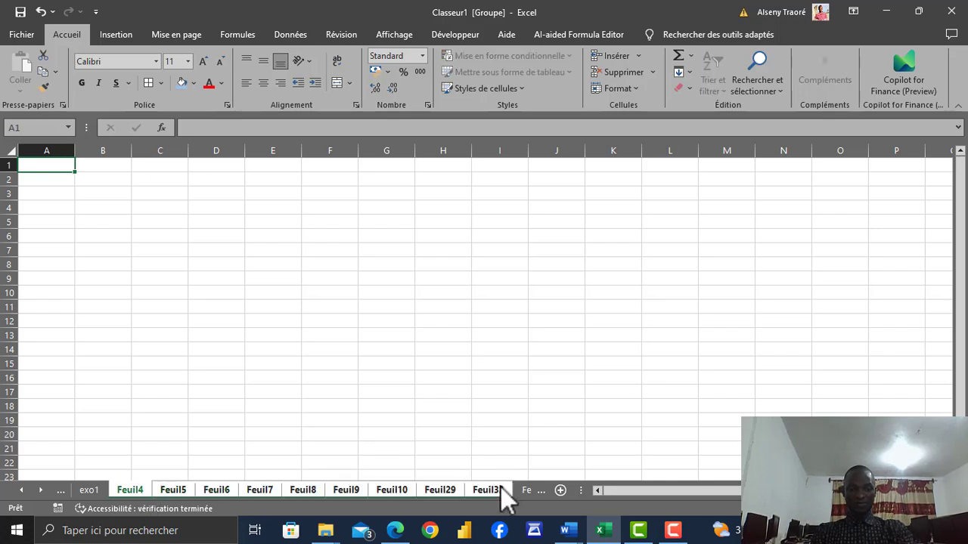
right_click(192, 487)
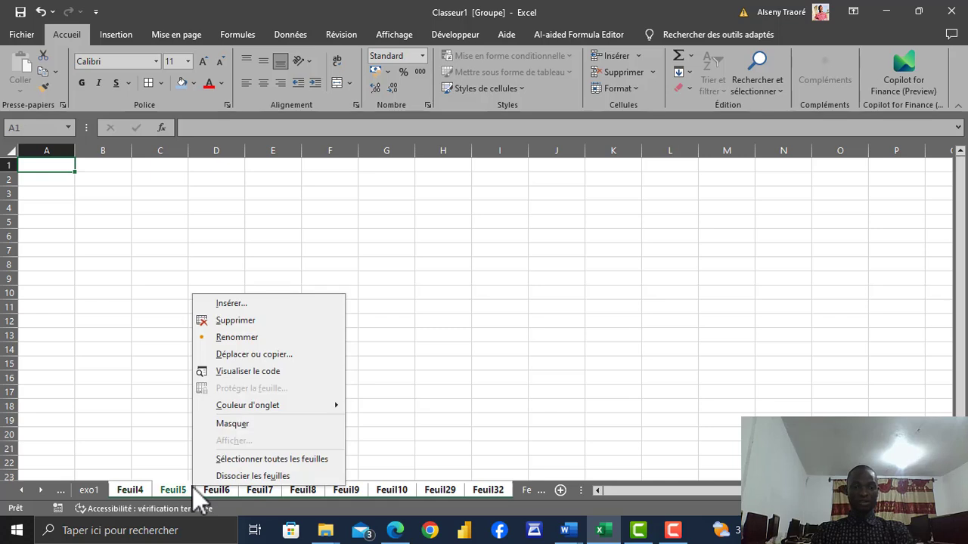
click(226, 320)
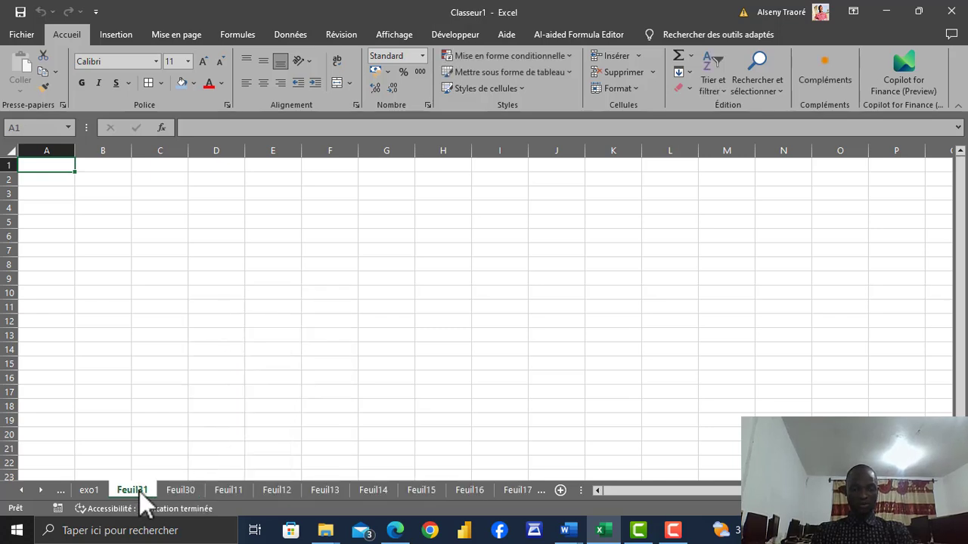
- Group the sheets from Feuil31 through Feuil17 and delete them together
shift+click(519, 493)
right_click(494, 488)
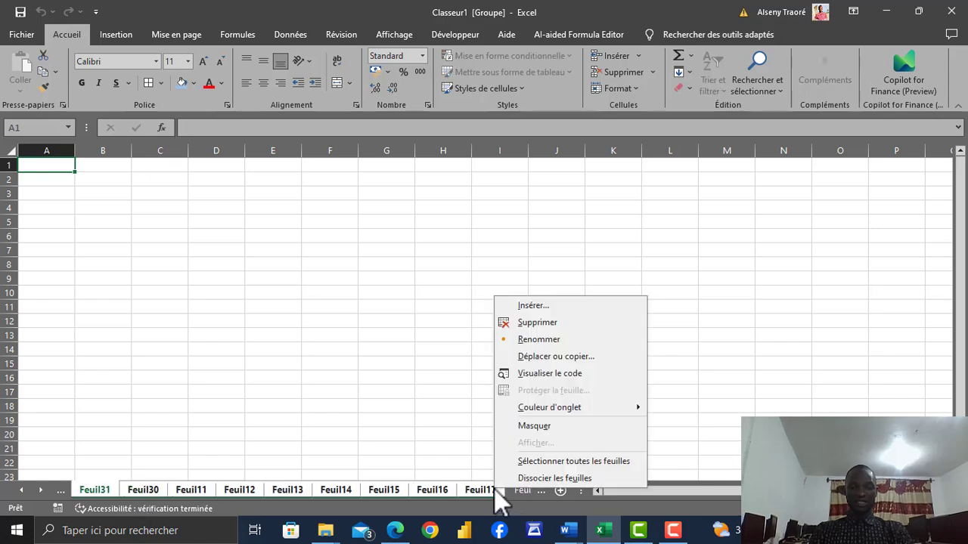
click(552, 329)
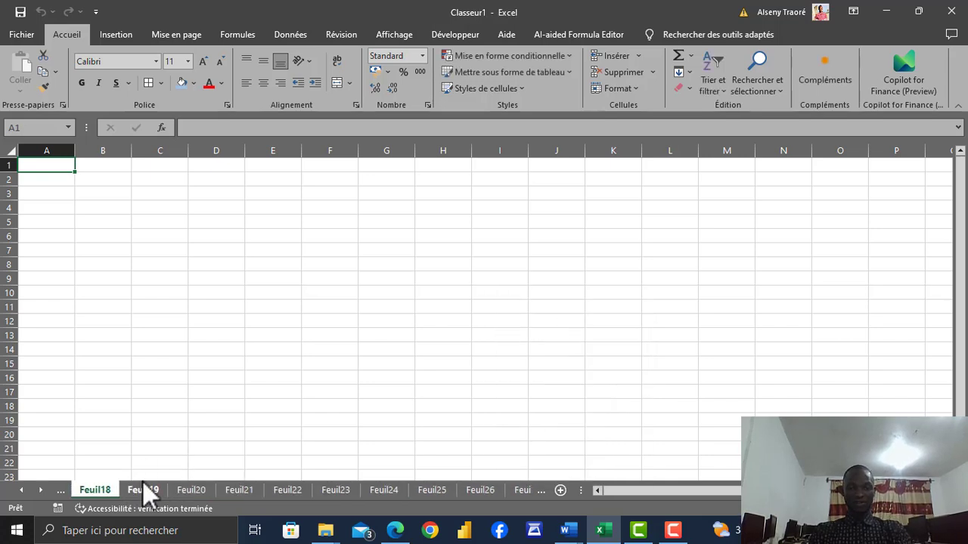
- Group the sheets from Feuil18 through Feuil27 and delete them together
shift+click(515, 490)
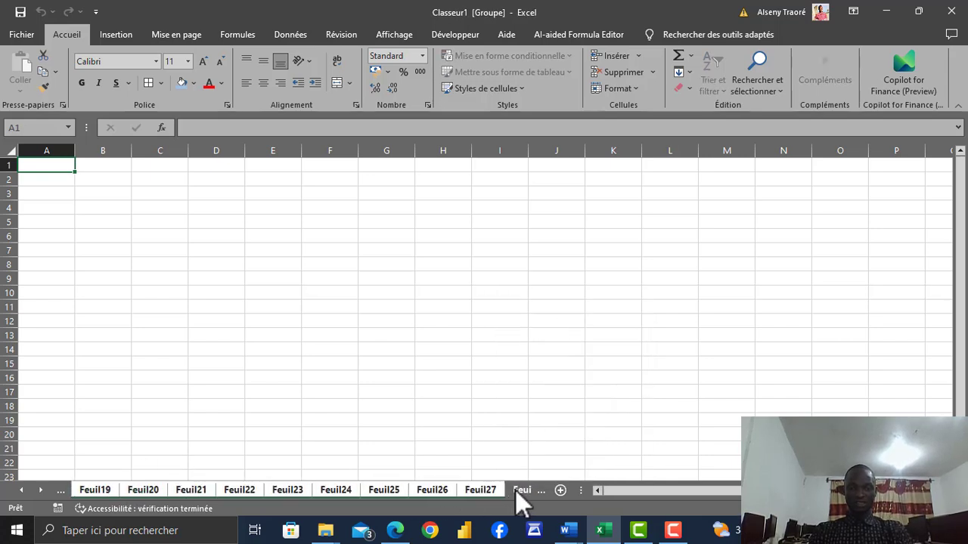
right_click(470, 487)
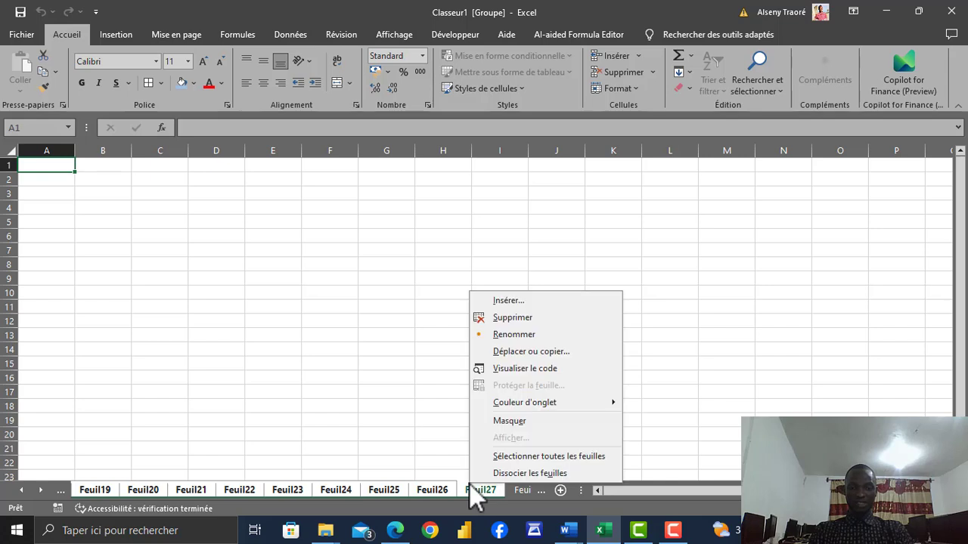
click(518, 318)
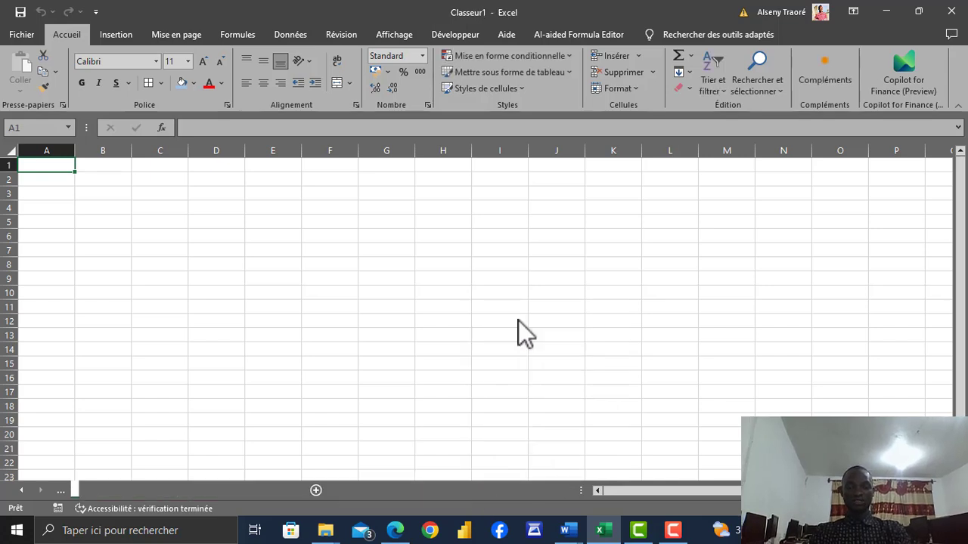
- Return to the first sheet tabs and delete the leftover Feuil28 sheet
click(24, 491)
click(23, 490)
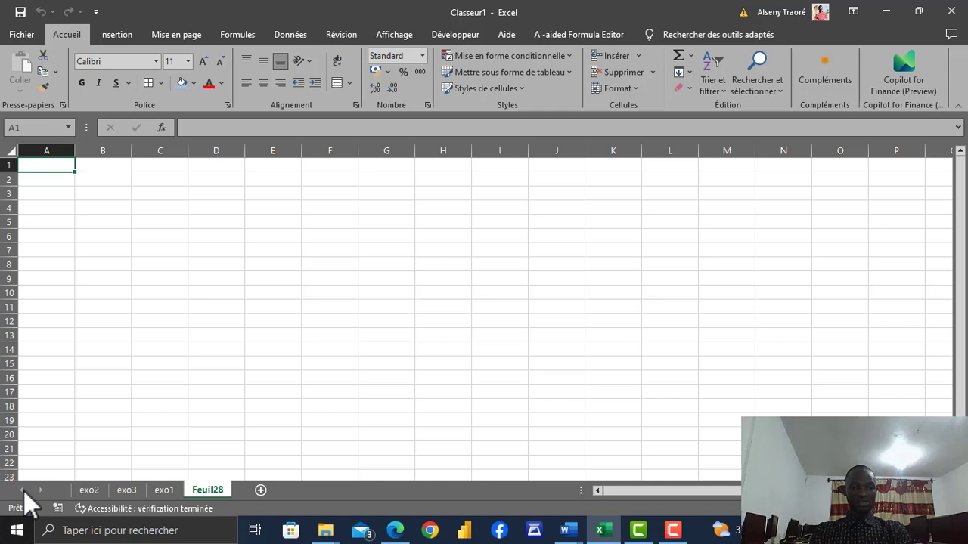
right_click(208, 489)
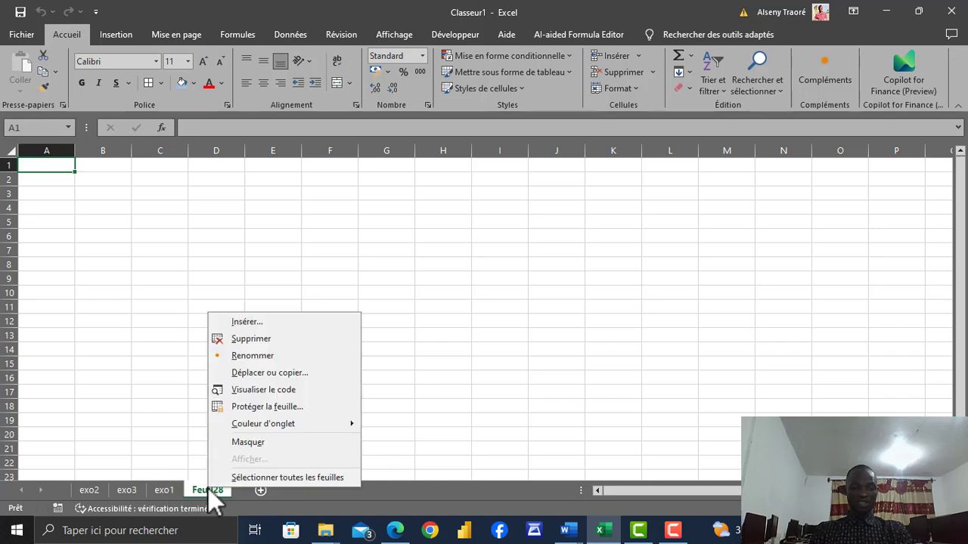
click(251, 339)
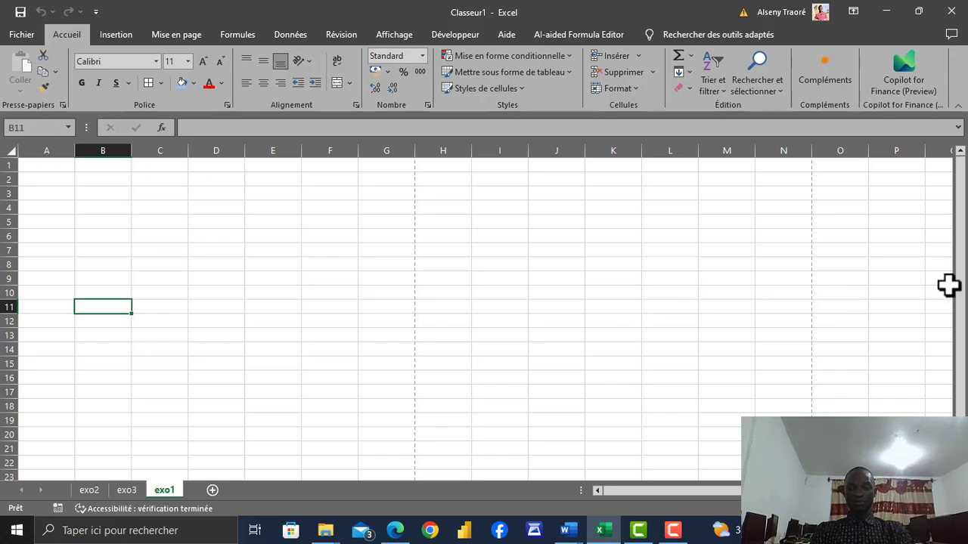
- Look across the exo1 sheet's further columns and down its rows, and return to the start of the sheet
scroll(484, 318, right, 5)
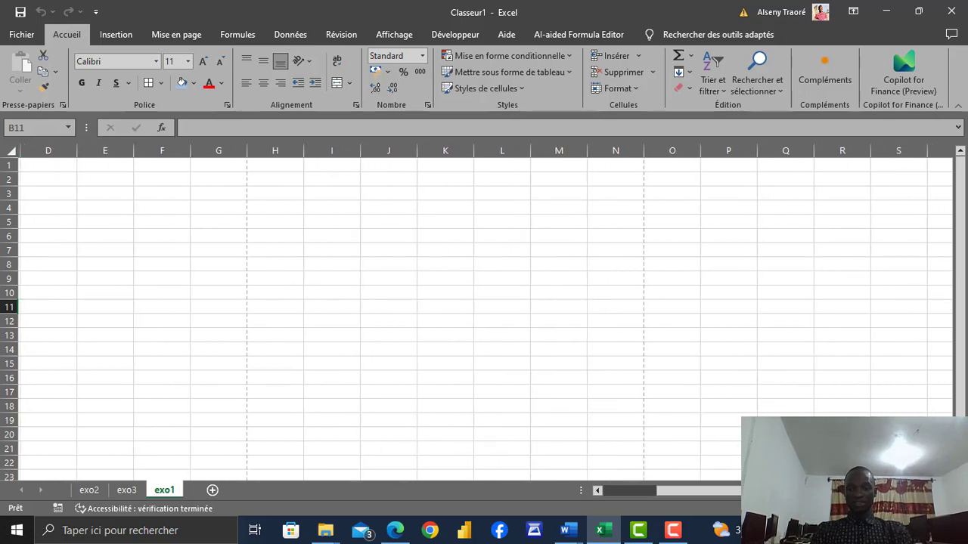
drag(779, 491, 658, 494)
drag(744, 493, 632, 539)
scroll(484, 317, down, 3)
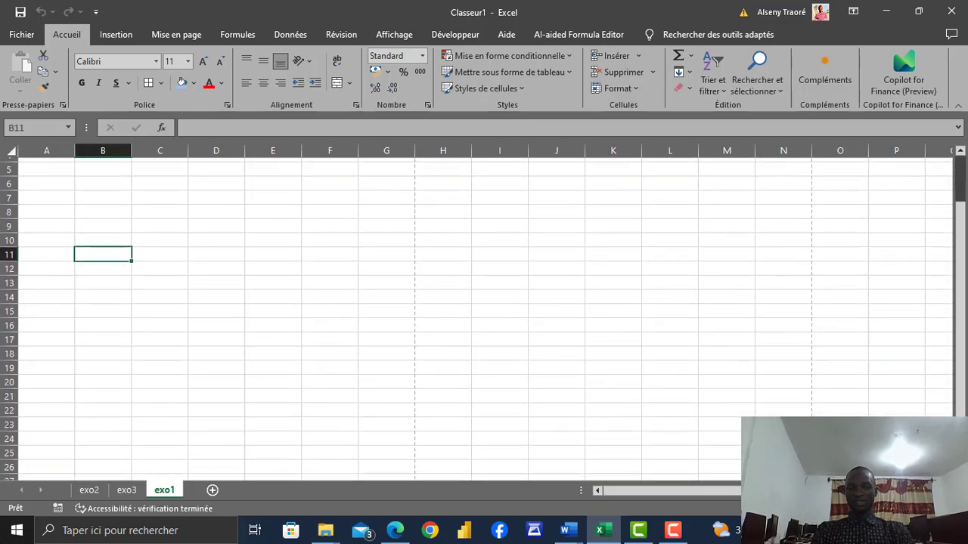
scroll(484, 317, up, 3)
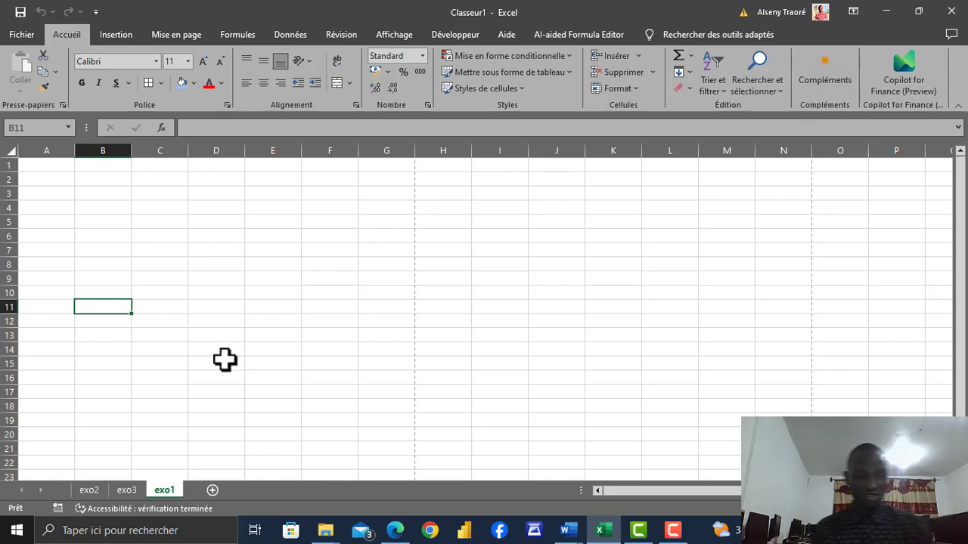
- Open the exo2 sheet and clear the contents of cells D6 to F13
click(89, 489)
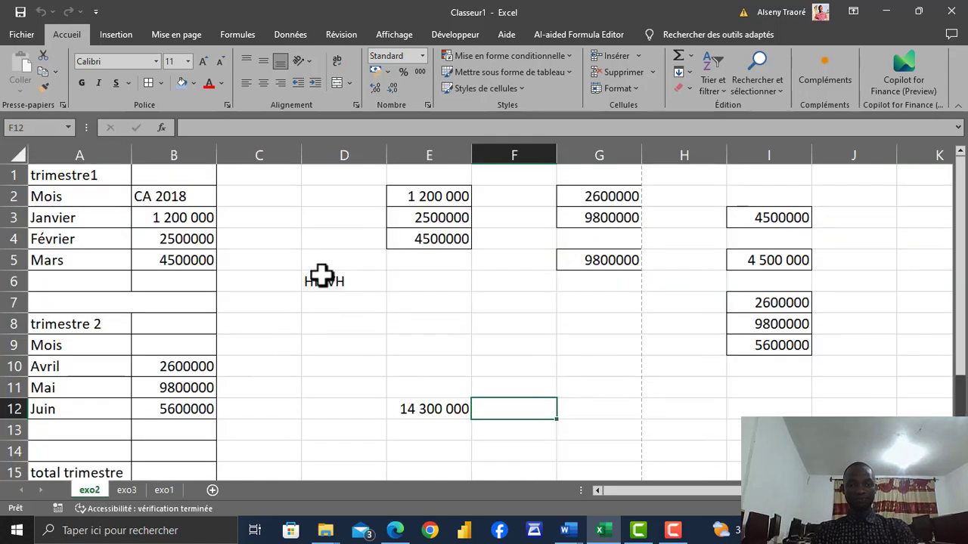
drag(307, 277, 423, 349)
drag(491, 427, 491, 427)
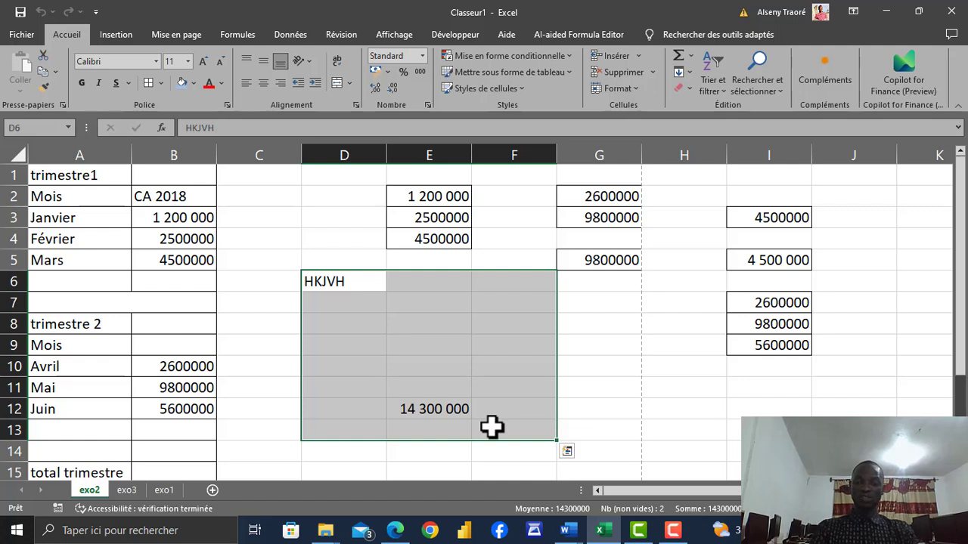
key(Delete)
click(454, 379)
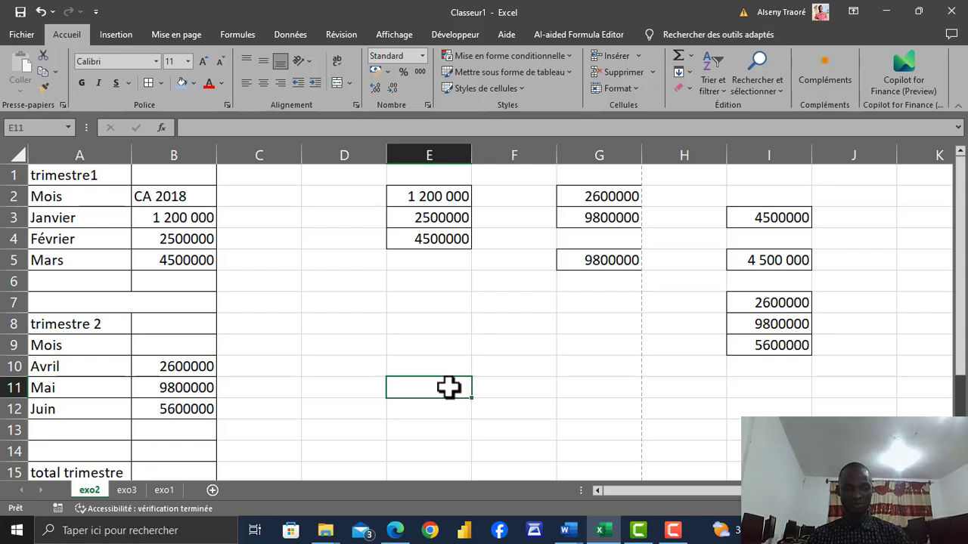
- Total the January to March figures in cell B6 with a SOMME formula over B3:B5
click(172, 279)
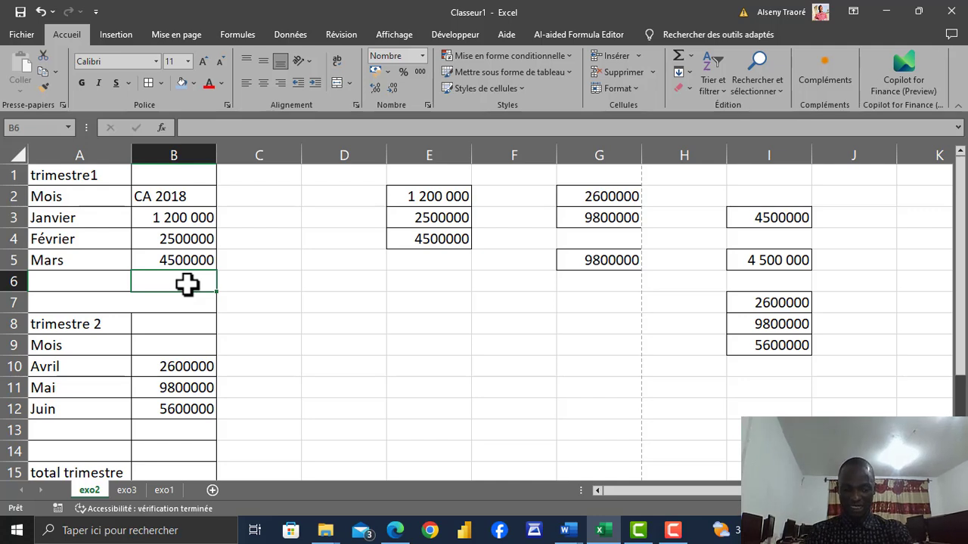
text(=somm)
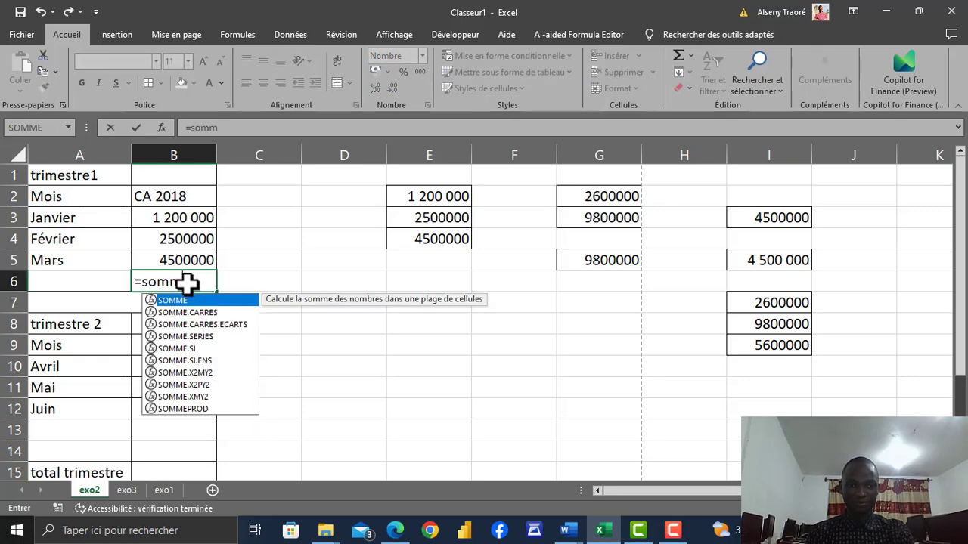
key(Tab)
drag(189, 217, 189, 264)
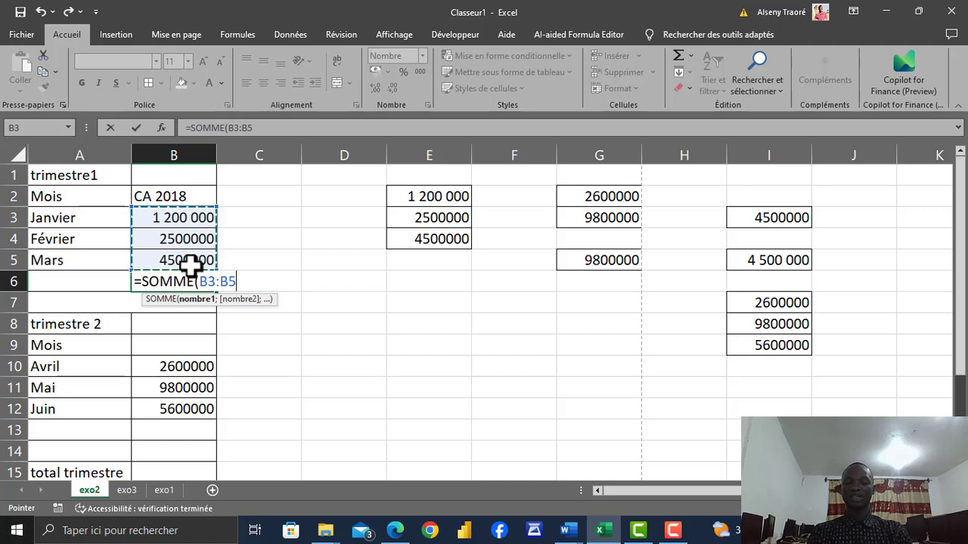
key(Return)
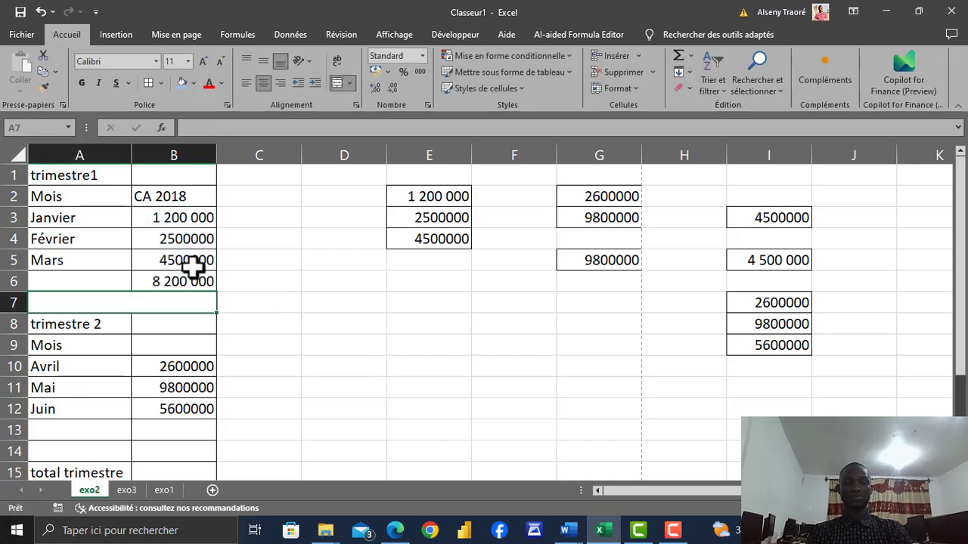
- Total the April to June figures in cell B13 with an automatic sum of B10:B12, and check its formula
click(189, 427)
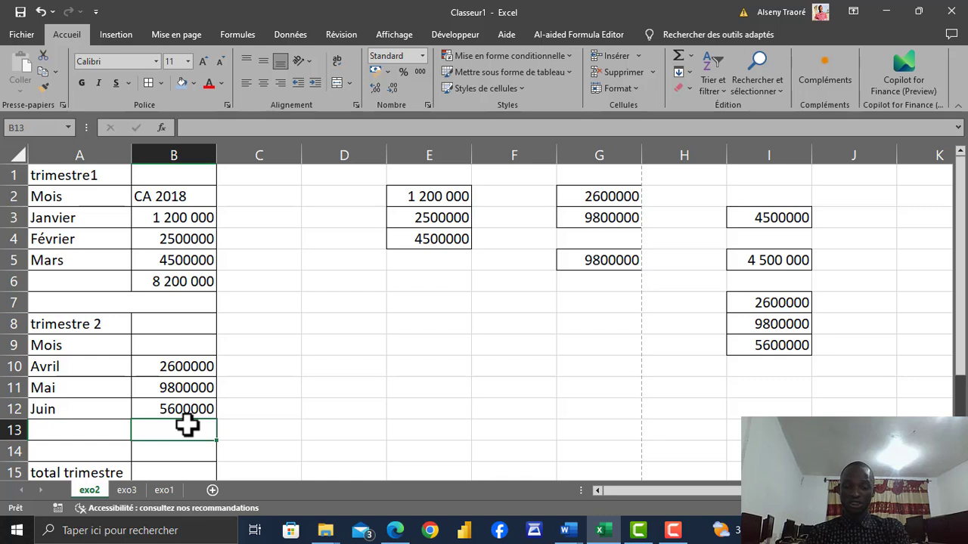
key(alt+equal)
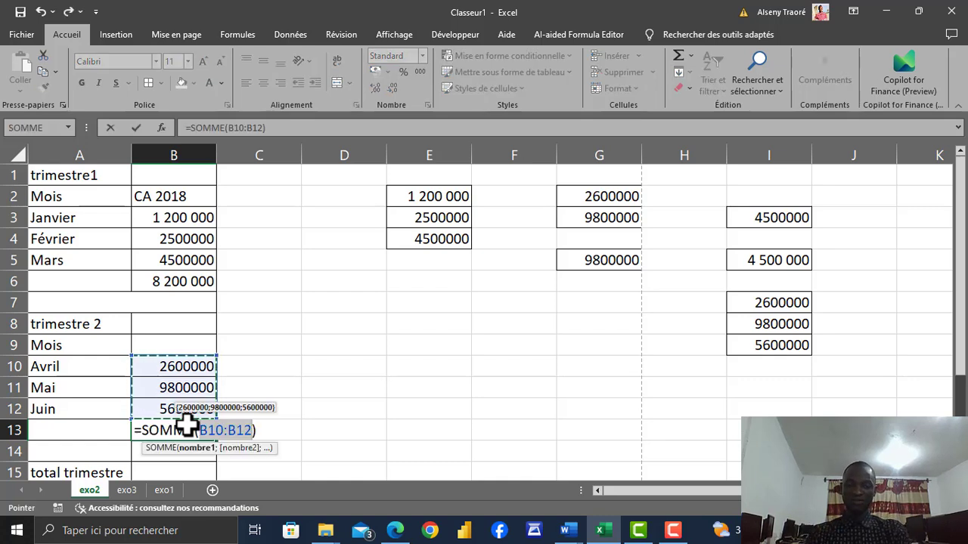
key(Return)
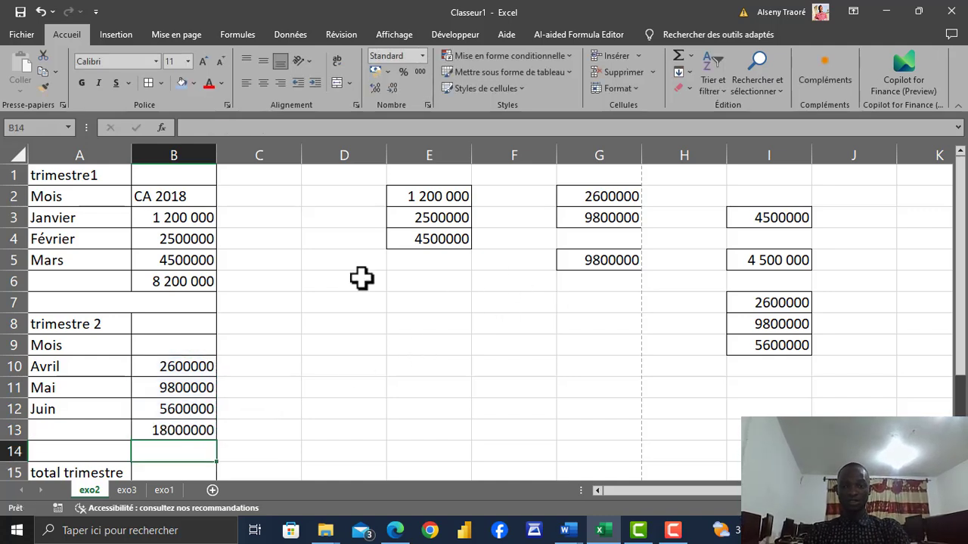
click(177, 430)
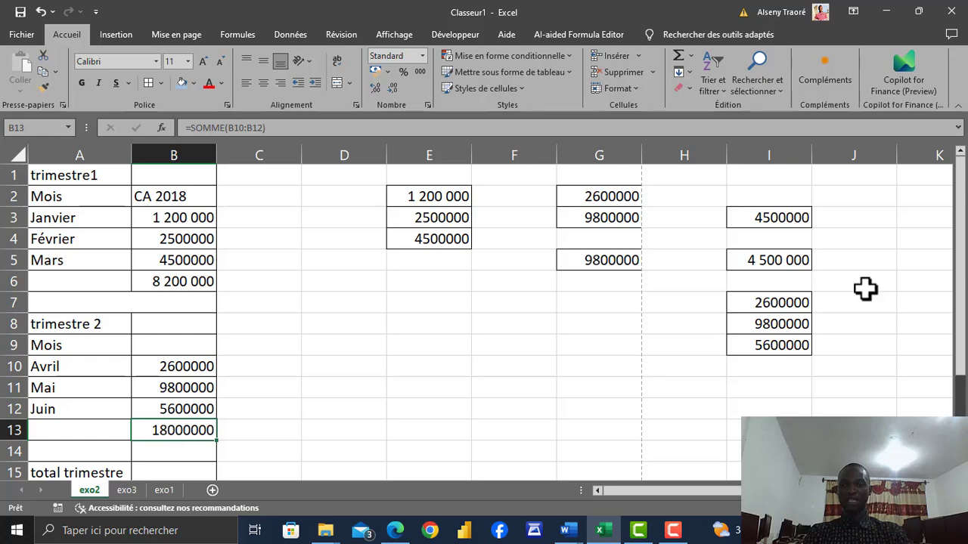
- Enter the heading "deuxième tranche" in the merged row 7 cell above trimestre 2
drag(964, 288, 965, 313)
click(153, 429)
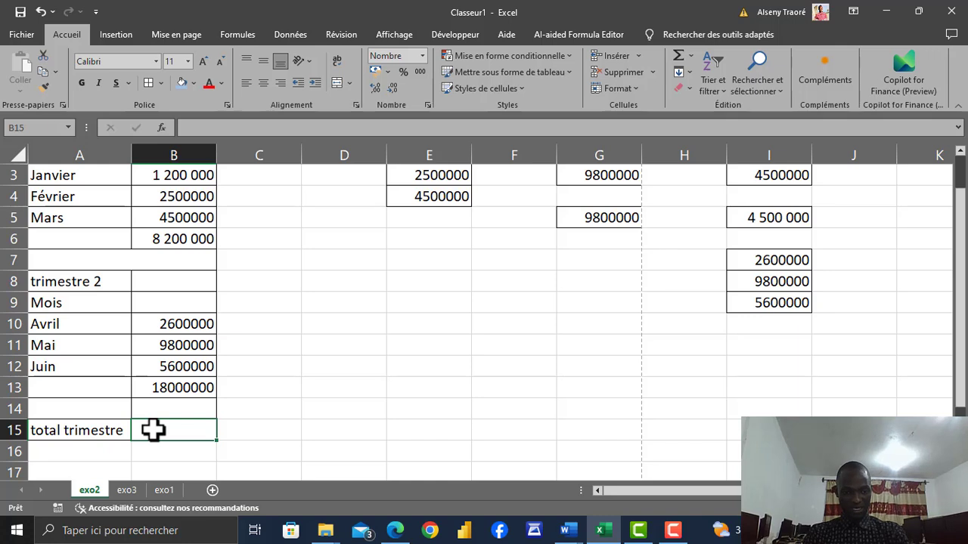
click(126, 260)
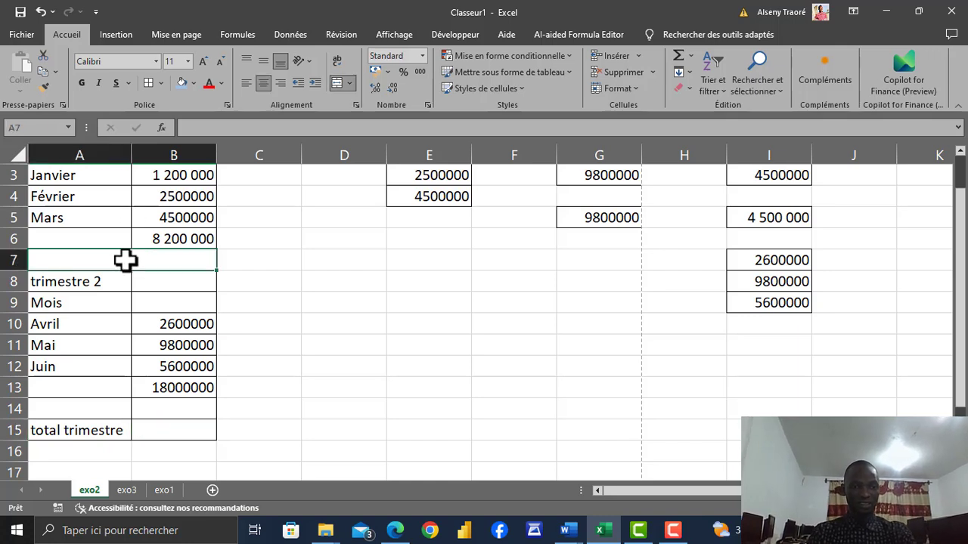
text(deuxi)
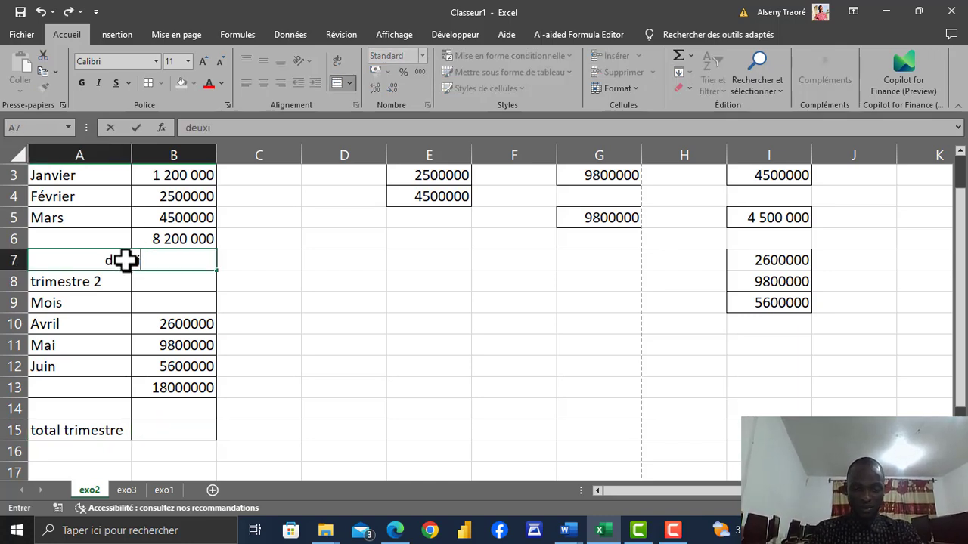
text(ème tranche)
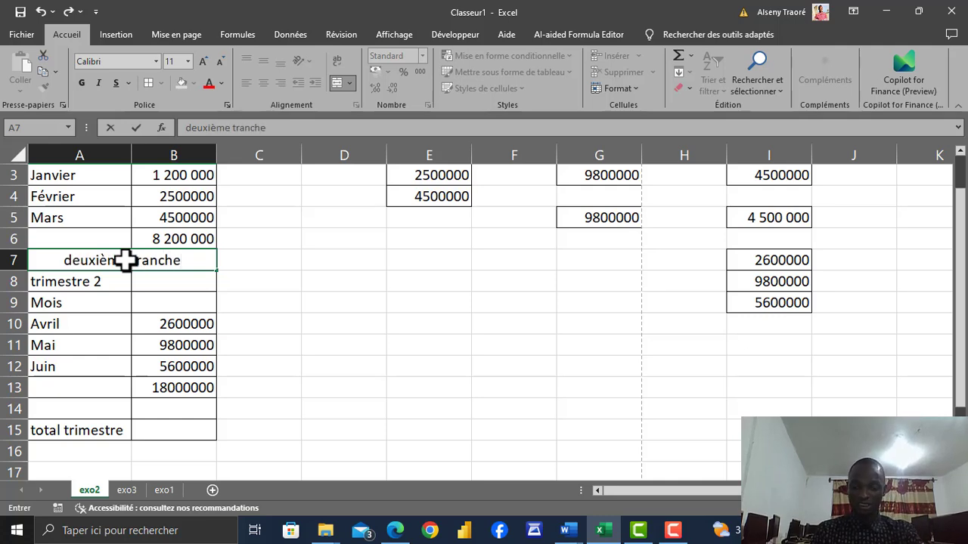
key(Return)
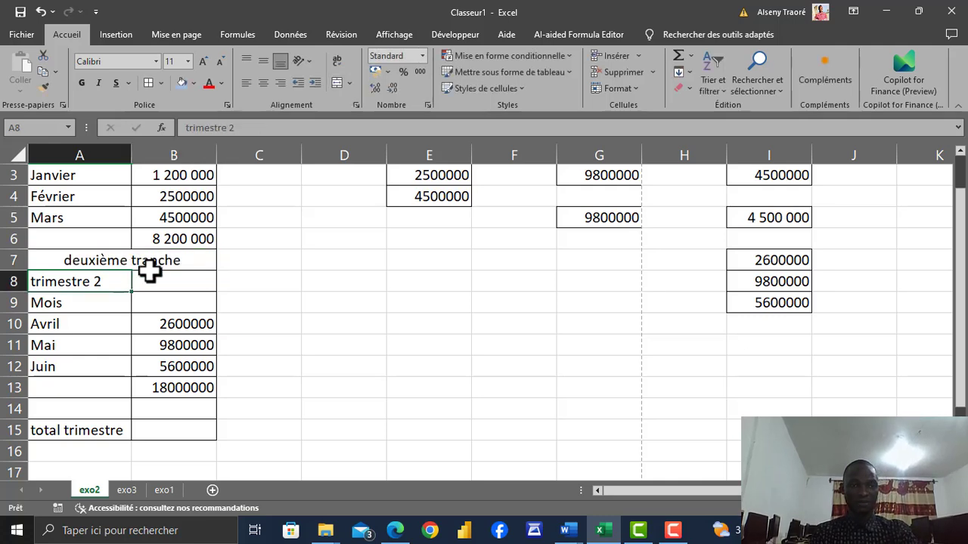
- Calculate the total trimestre in cell B15 with a SOMME formula adding the separate cells B6 and B13
click(176, 432)
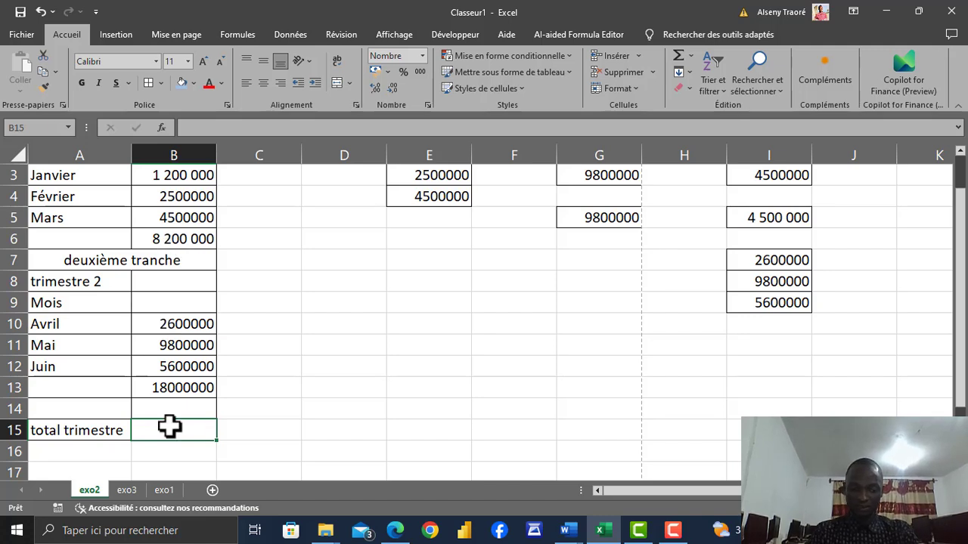
text(=somm)
key(Tab)
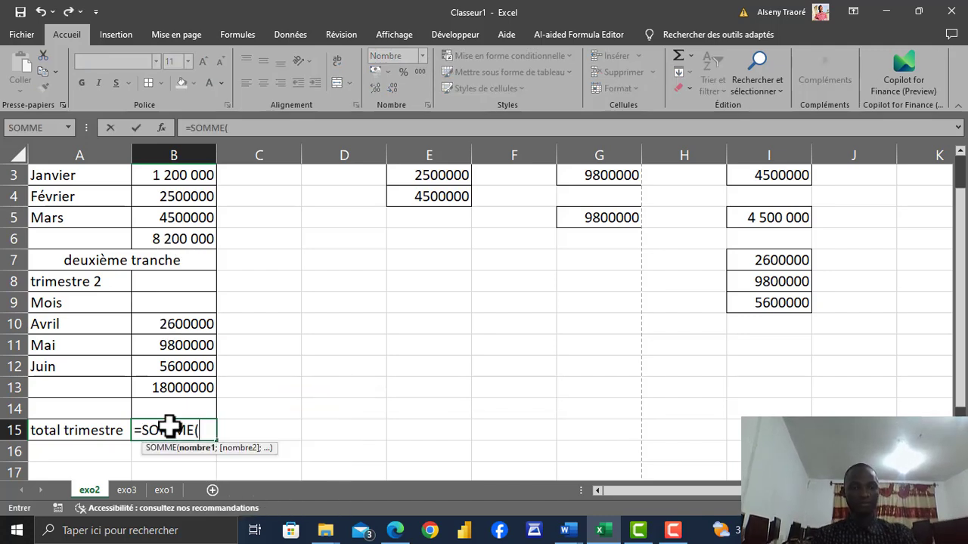
click(187, 239)
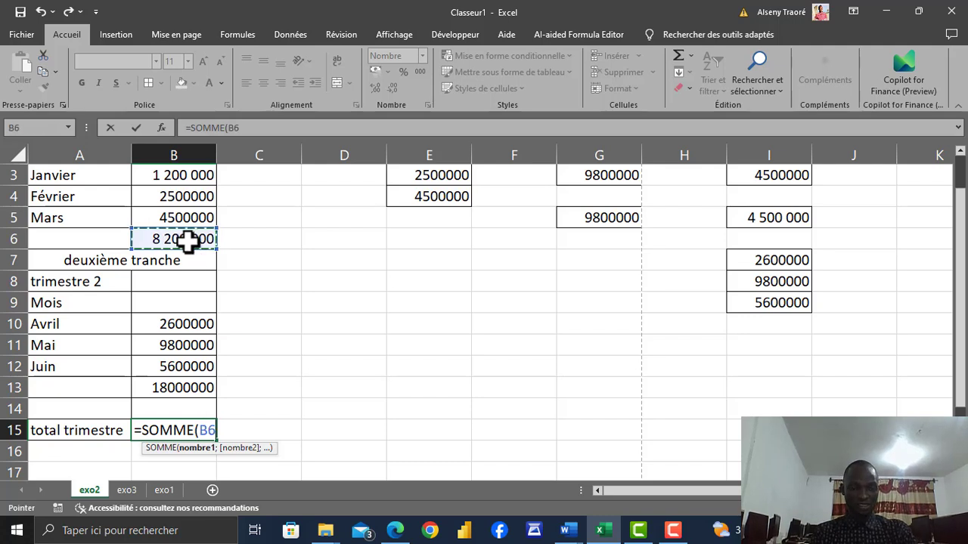
drag(187, 239, 208, 230)
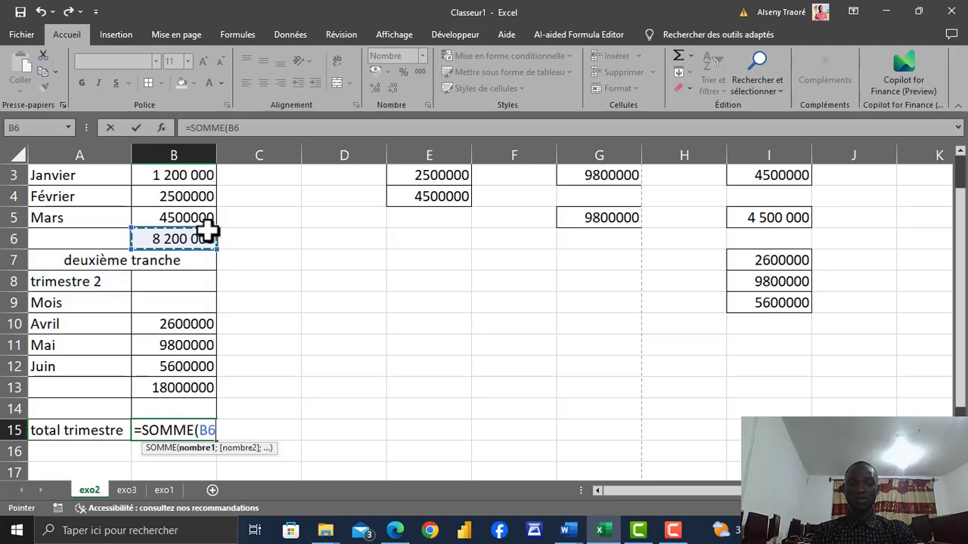
text(;)
click(180, 387)
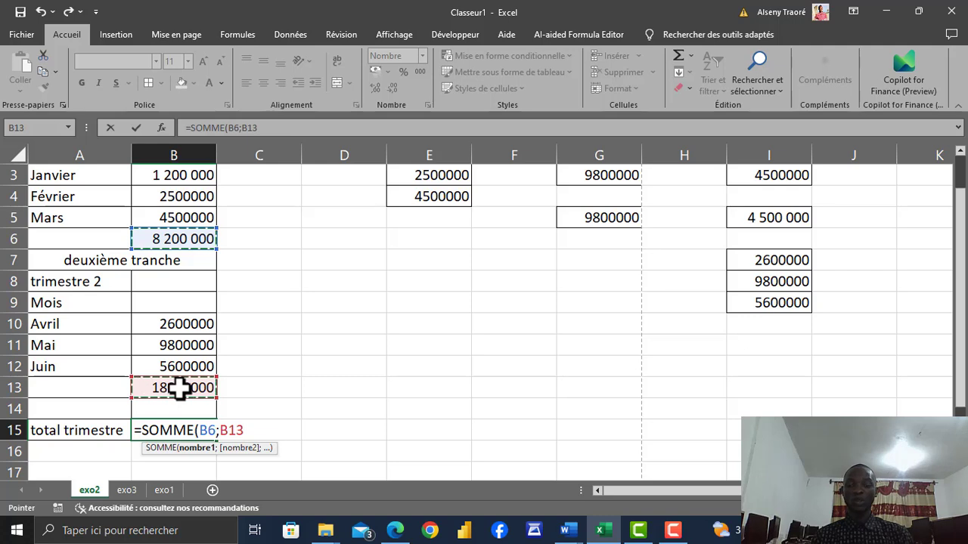
key(BackSpace)
key(BackSpace)
key(BackSpace)
key(BackSpace)
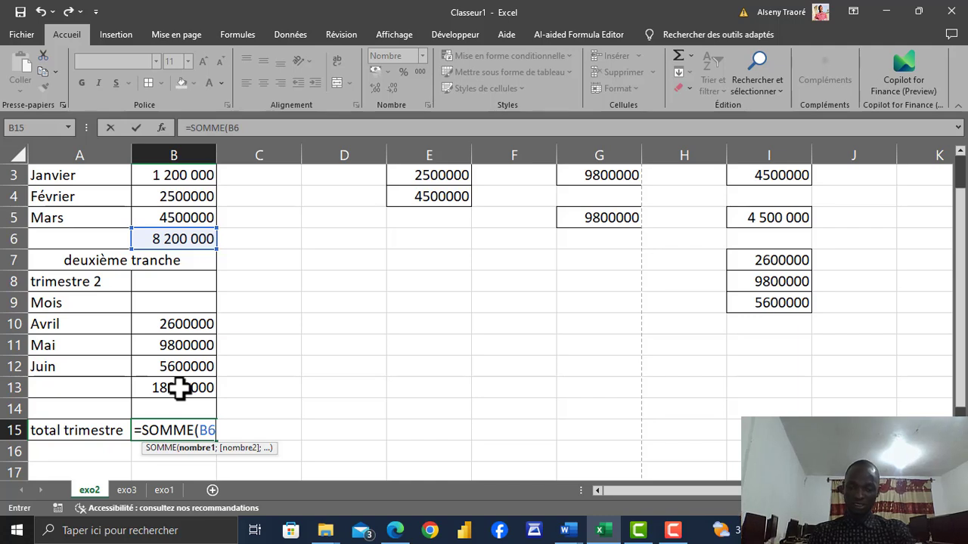
text(;)
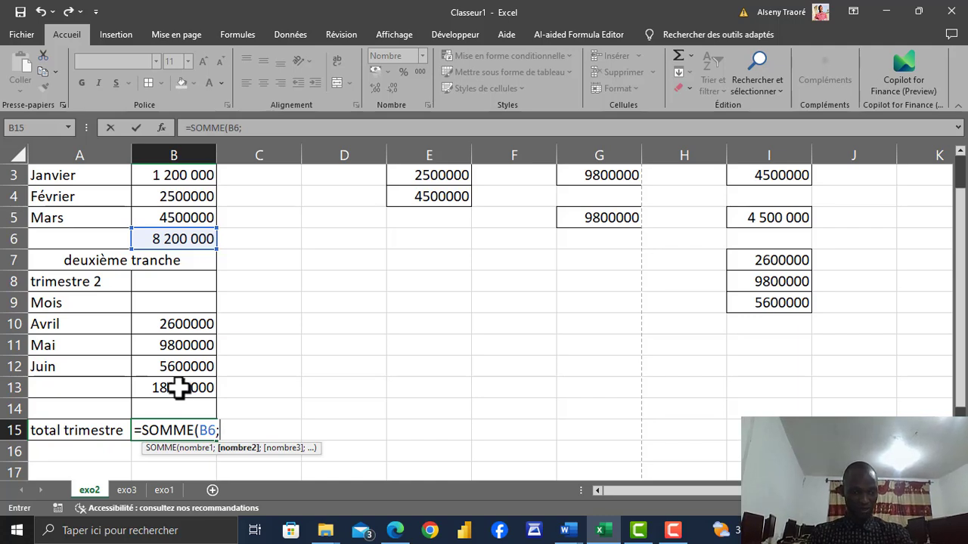
click(179, 388)
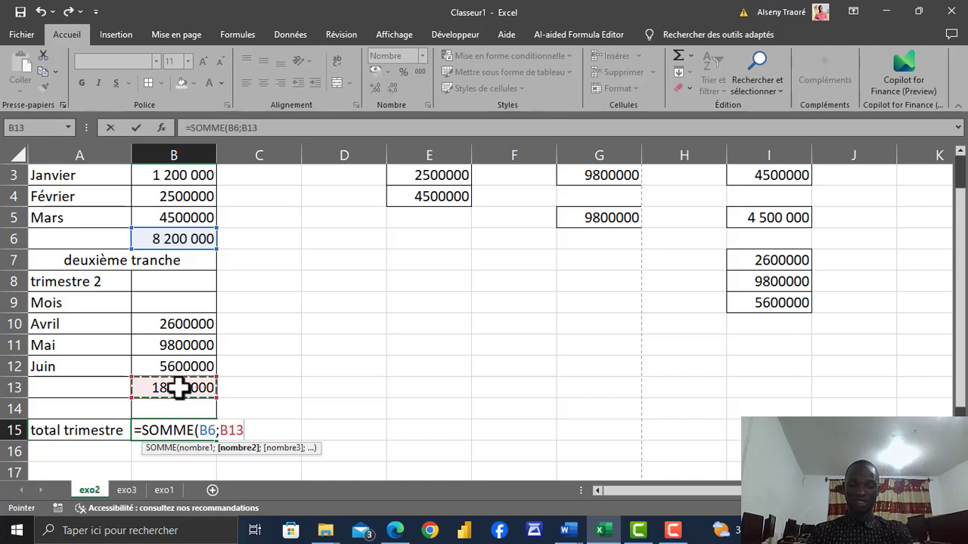
key(Return)
click(183, 429)
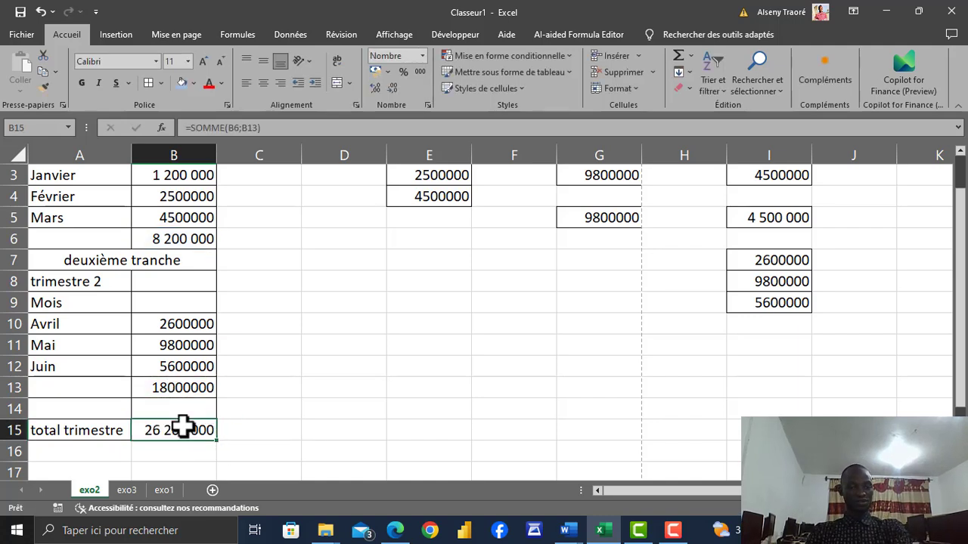
- Try totalling the whole block E2:I10 with a SOMME formula in cell E12, and clear that cell
drag(961, 249, 964, 231)
click(443, 409)
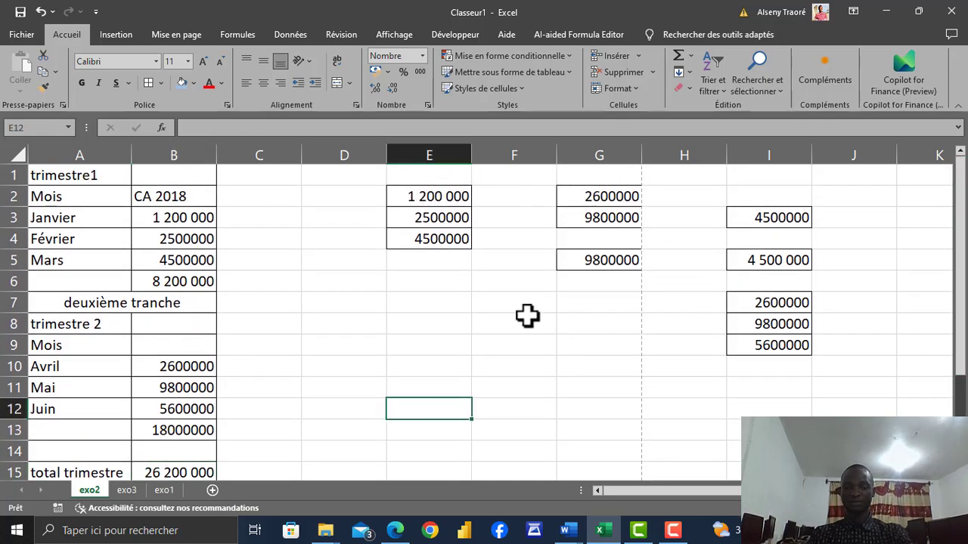
text(=som)
key(Tab)
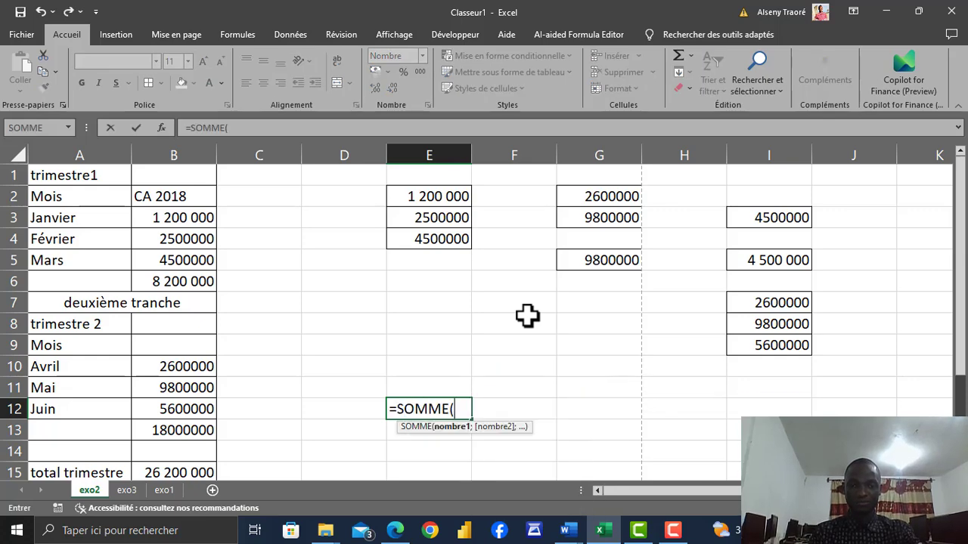
drag(426, 195, 792, 357)
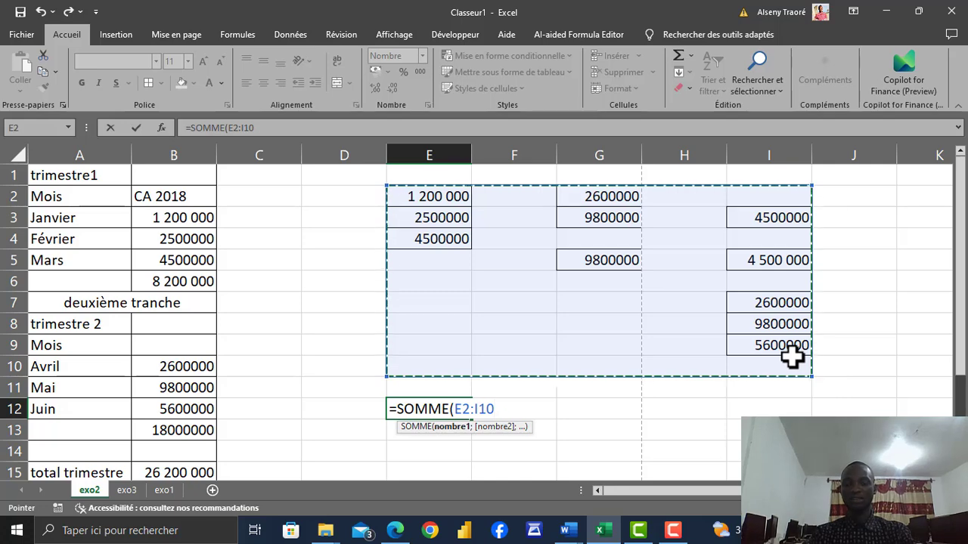
key(Return)
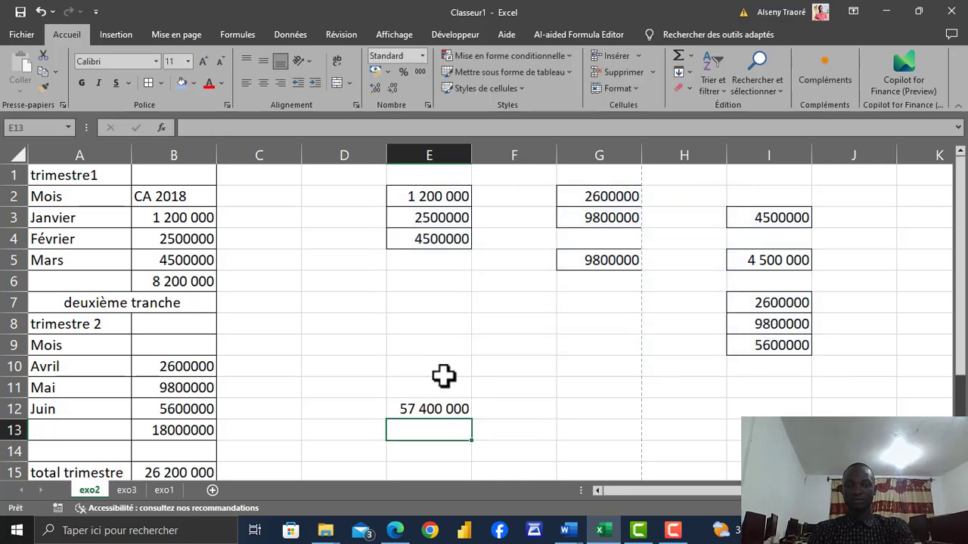
click(425, 404)
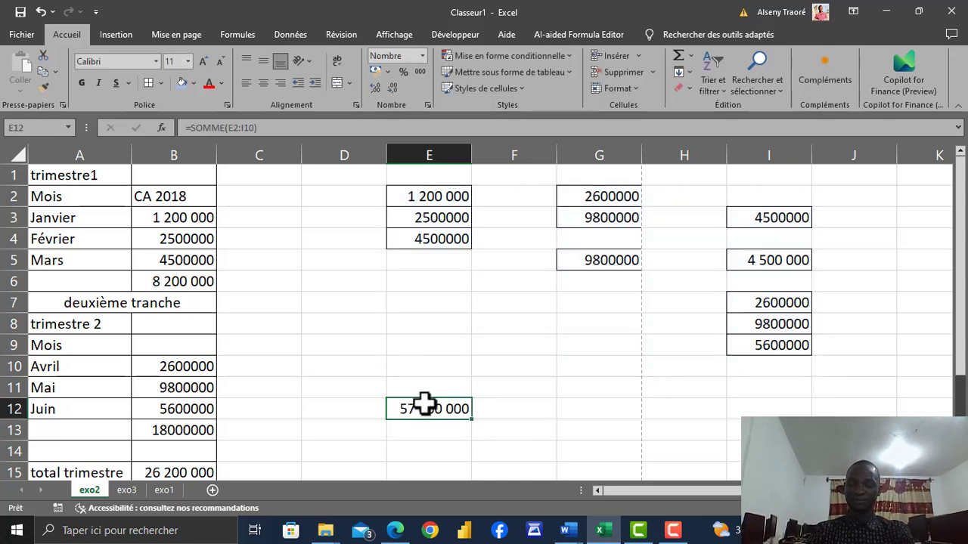
key(Delete)
text(=somm)
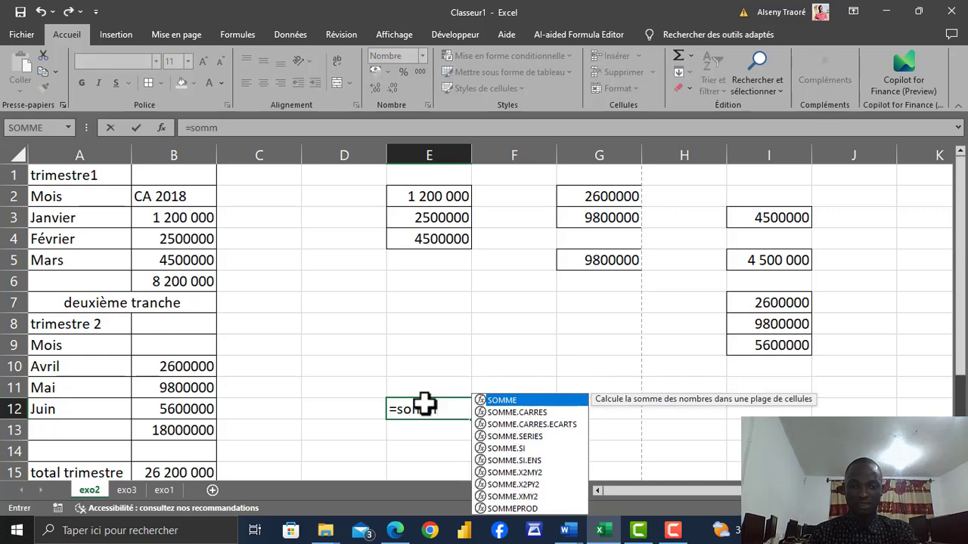
key(Tab)
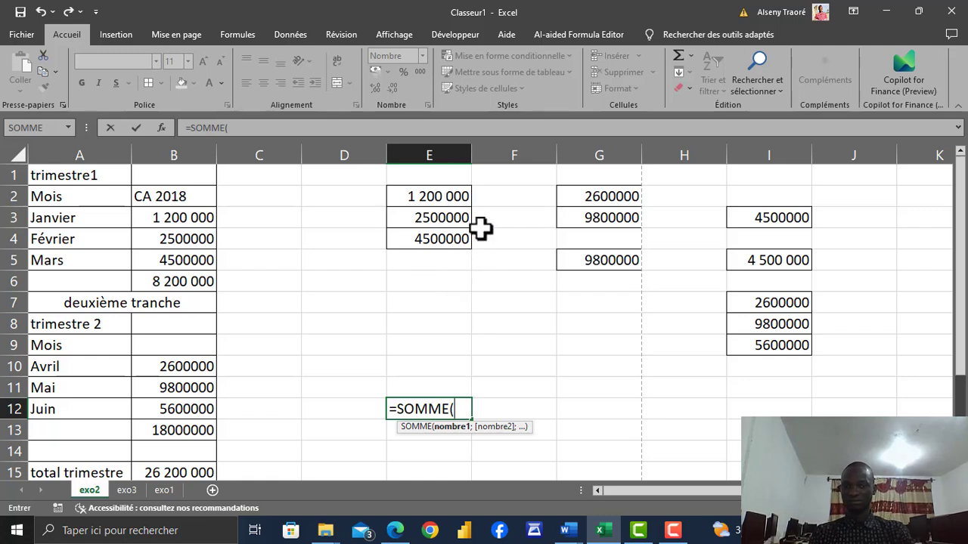
key(Escape)
- Fill gaps between the scattered figures with text: dhkdskd in E5, dhdkhd in G4, dqsHkjdh in I6 and qsdkqhg in I4
click(437, 259)
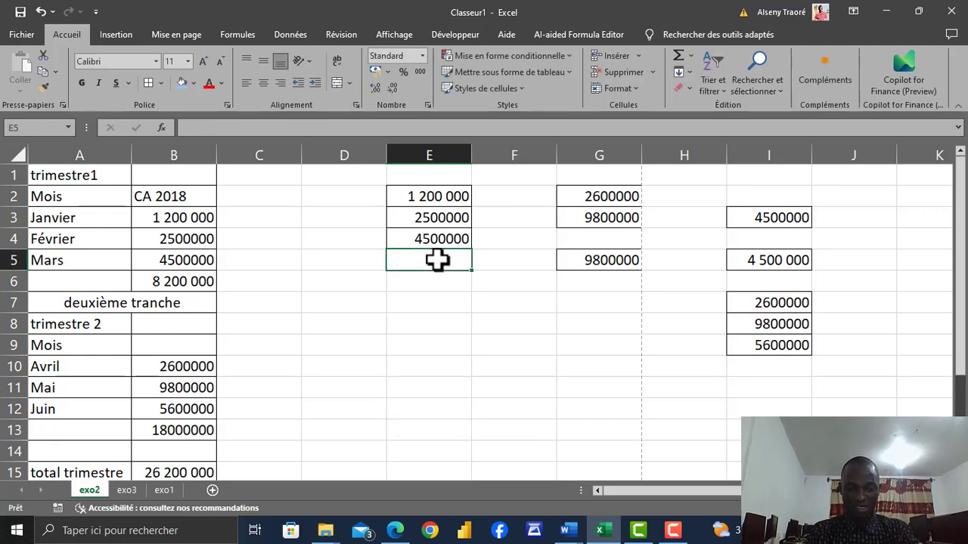
text(dhkdskd)
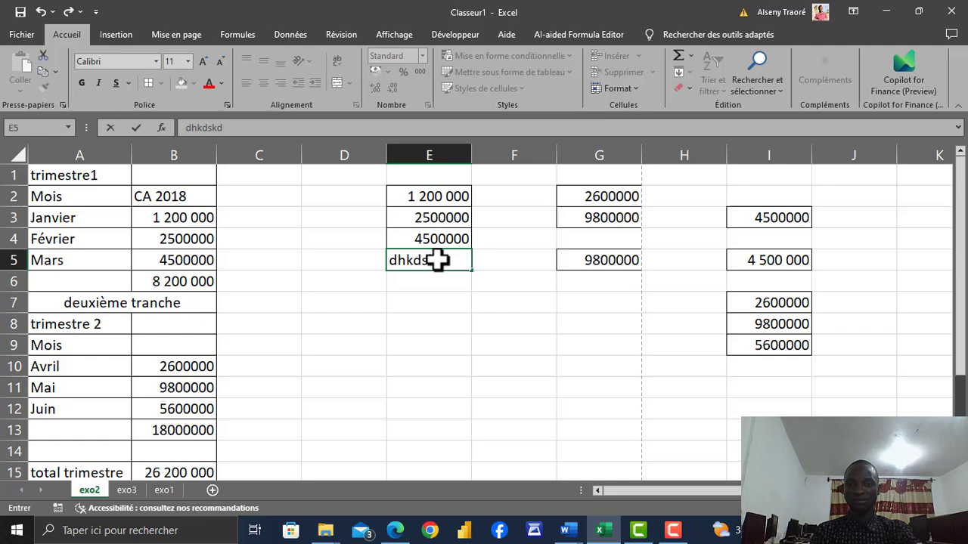
click(597, 240)
text(dhkdkd)
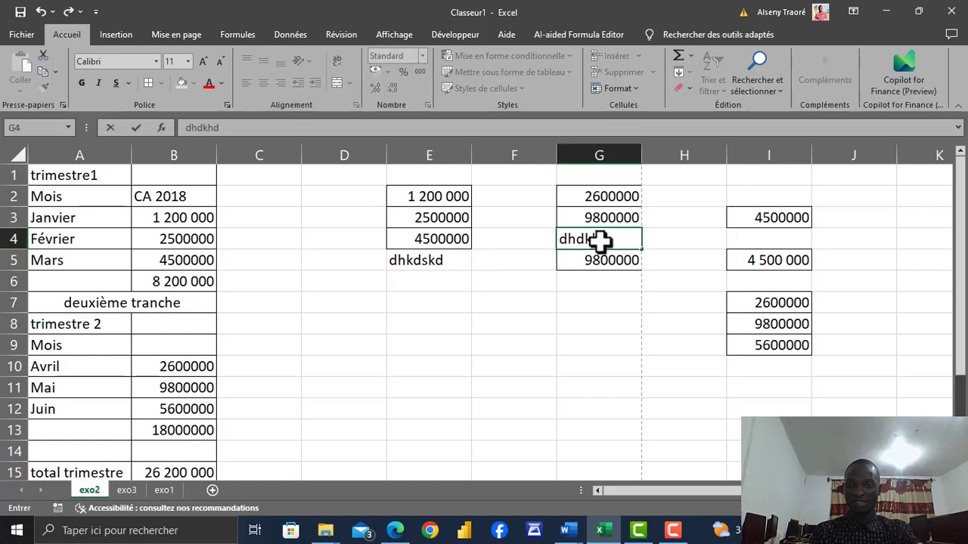
click(783, 282)
text(dqsH)
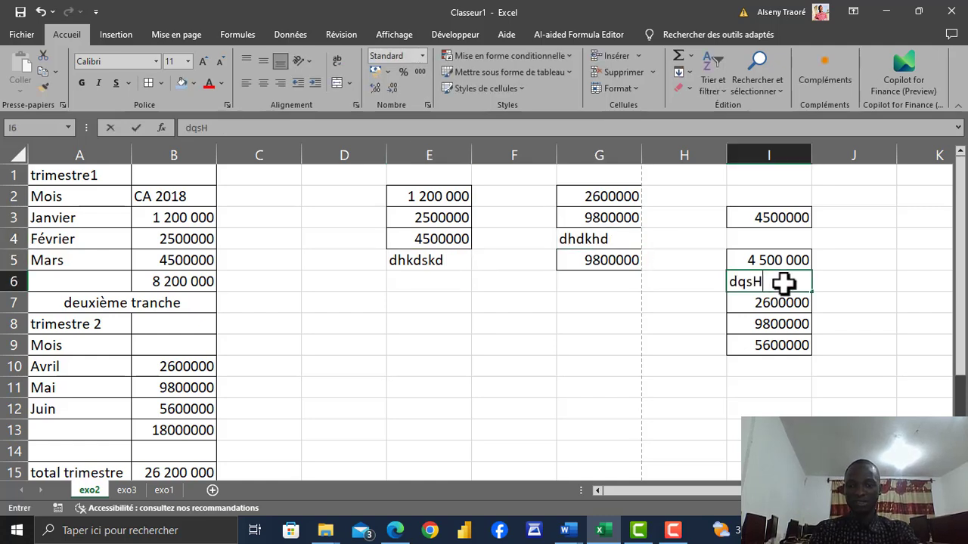
text(kjdh)
click(779, 239)
text(qsdk)
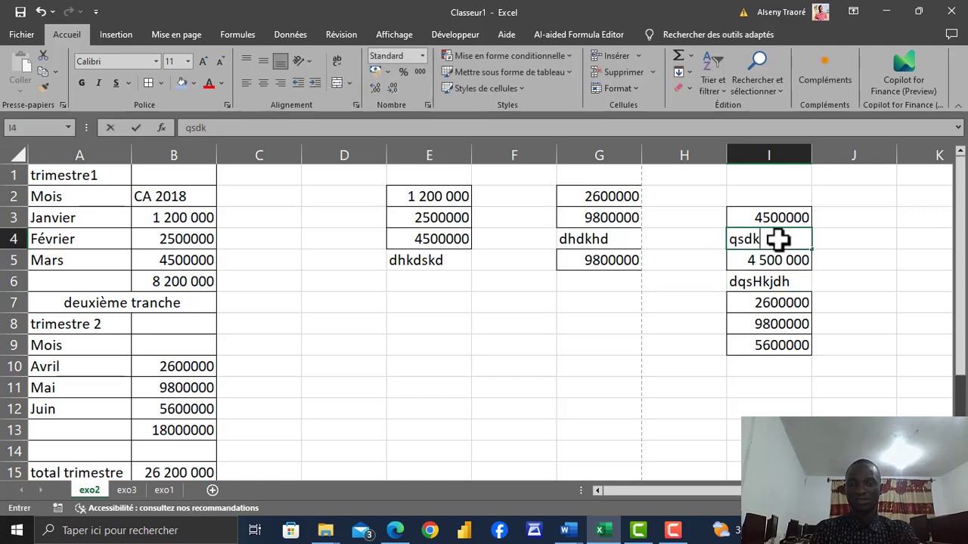
text(qhg)
key(Return)
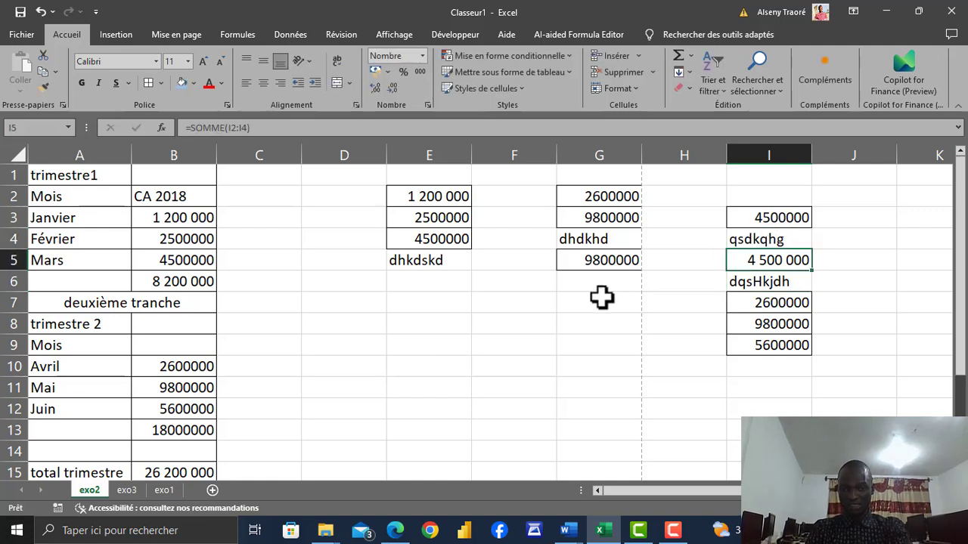
- Start a SOMME formula in cell E8 with the arguments E2:E4, G2:G3 and G5, separated by semicolons
click(457, 359)
click(445, 326)
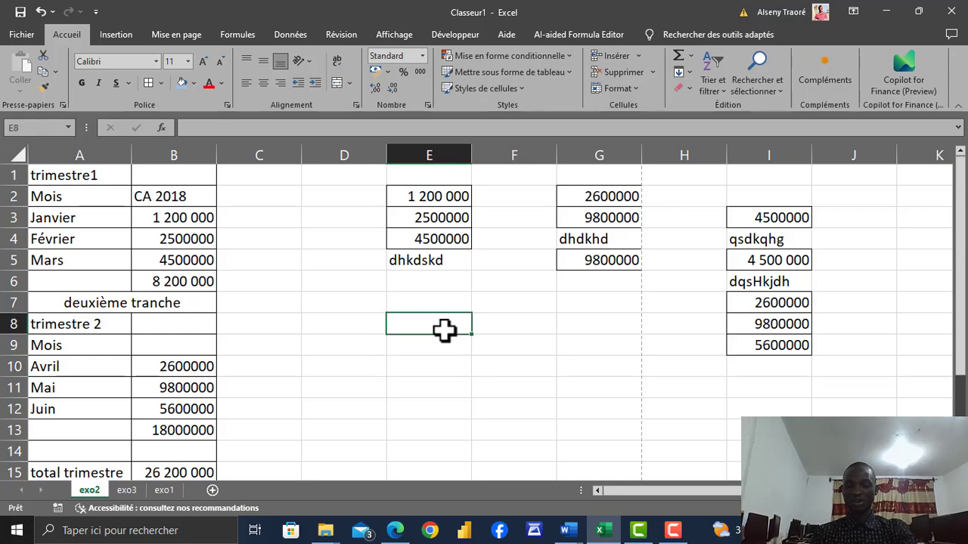
text(=somm)
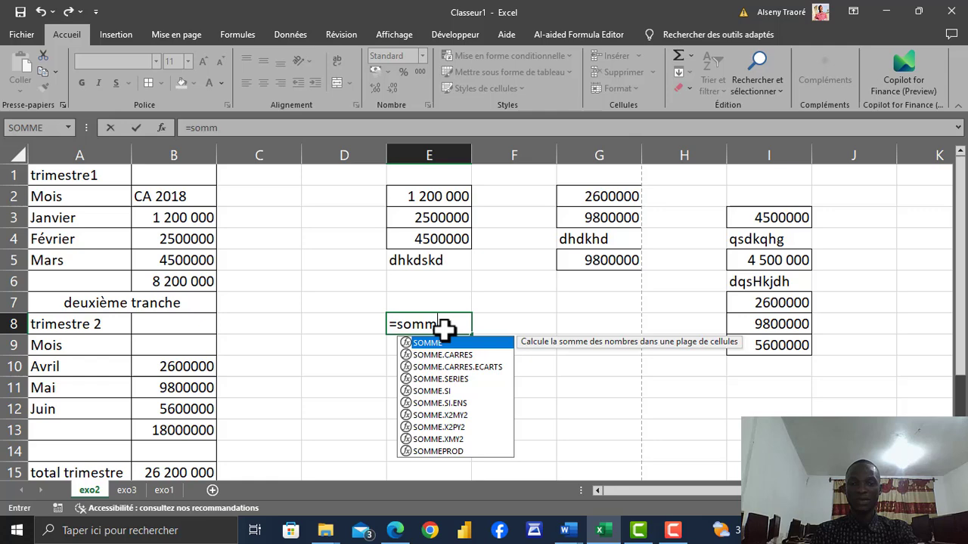
key(Tab)
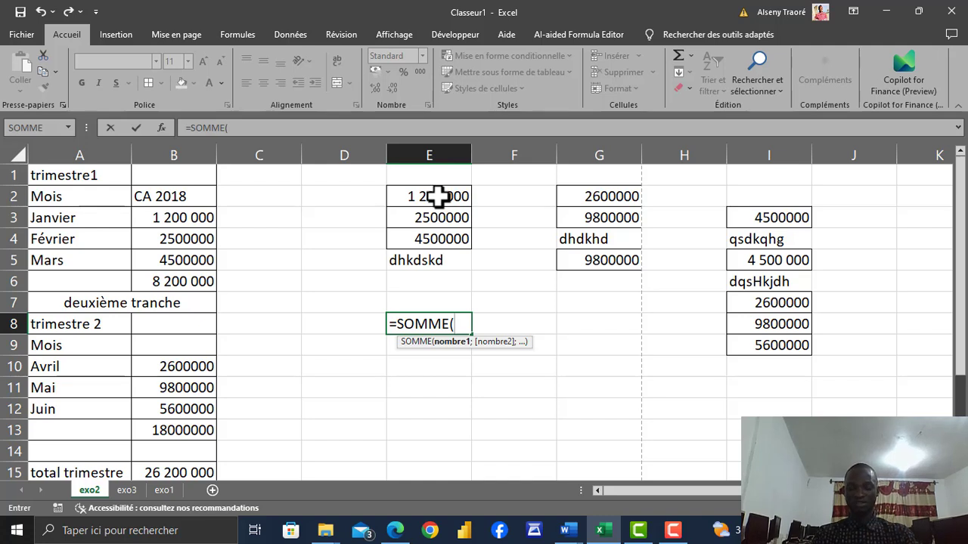
drag(438, 196, 438, 238)
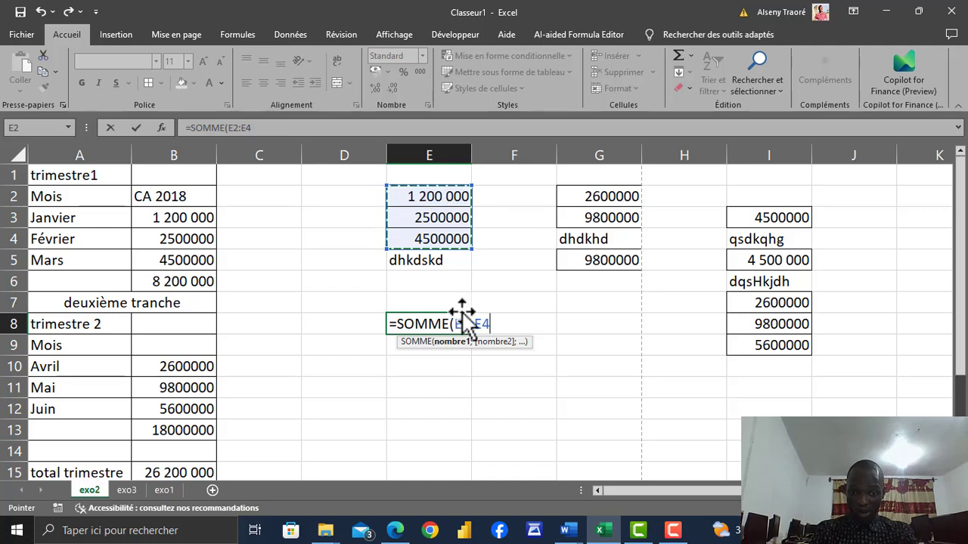
text(;)
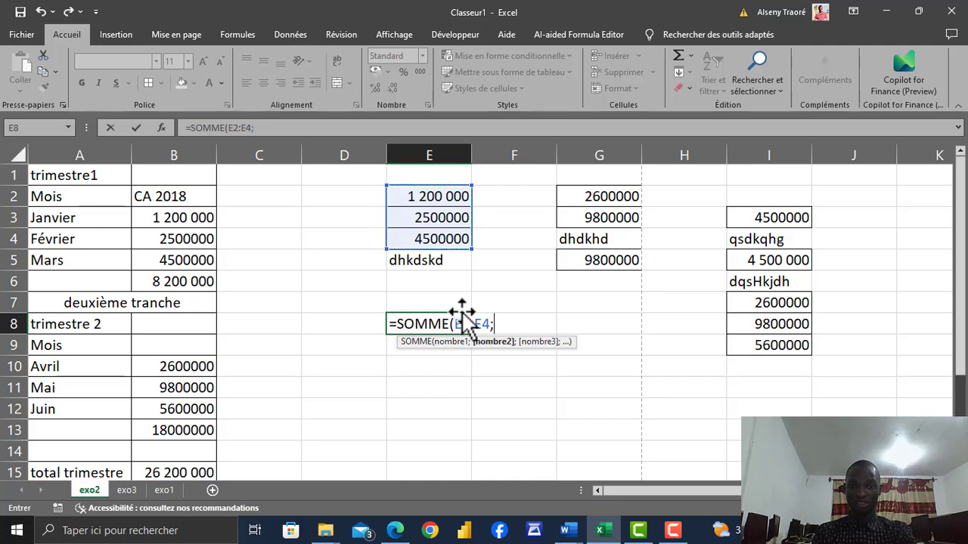
drag(614, 198, 610, 220)
text(;)
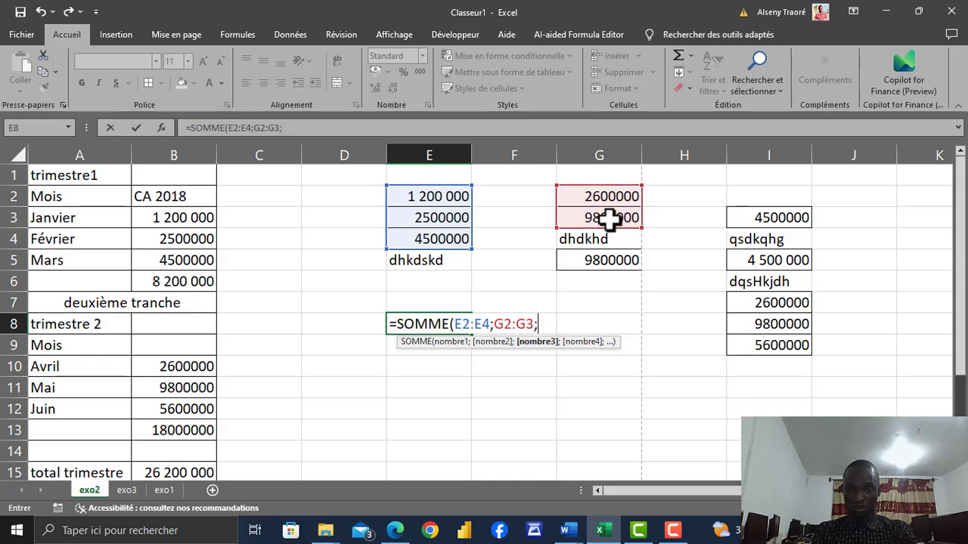
click(609, 261)
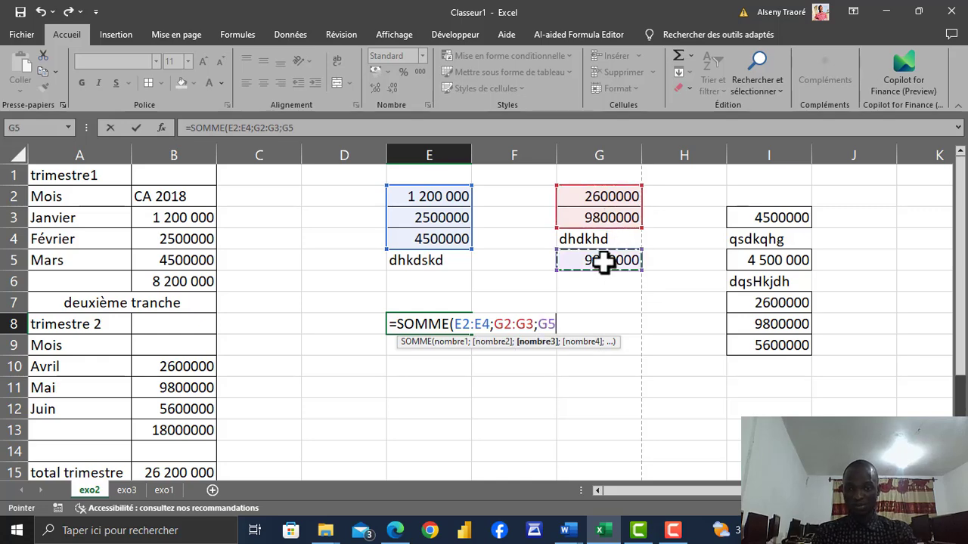
- Add I3, I5 and the range I7:I9 as further arguments of the SOMME formula in E8 and validate it
text(;)
click(792, 216)
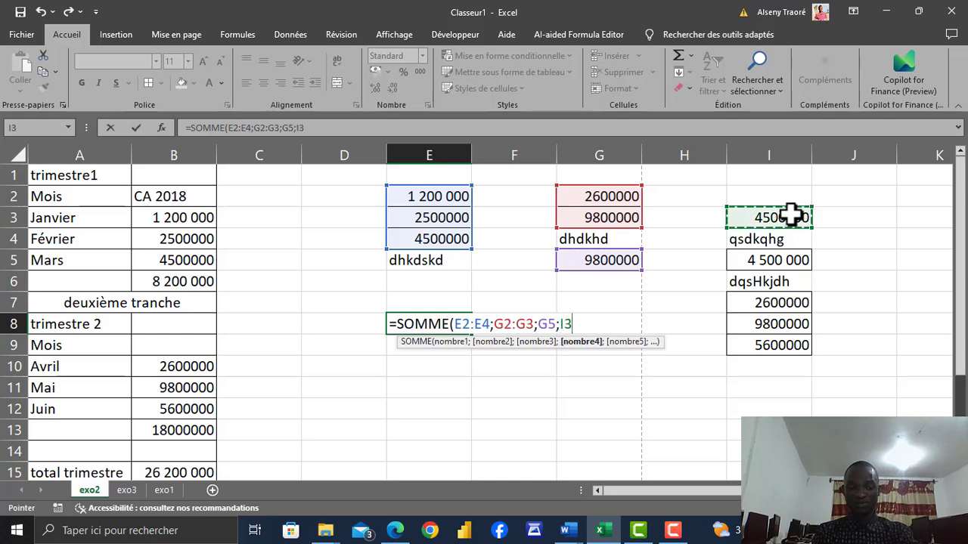
text(;)
click(782, 261)
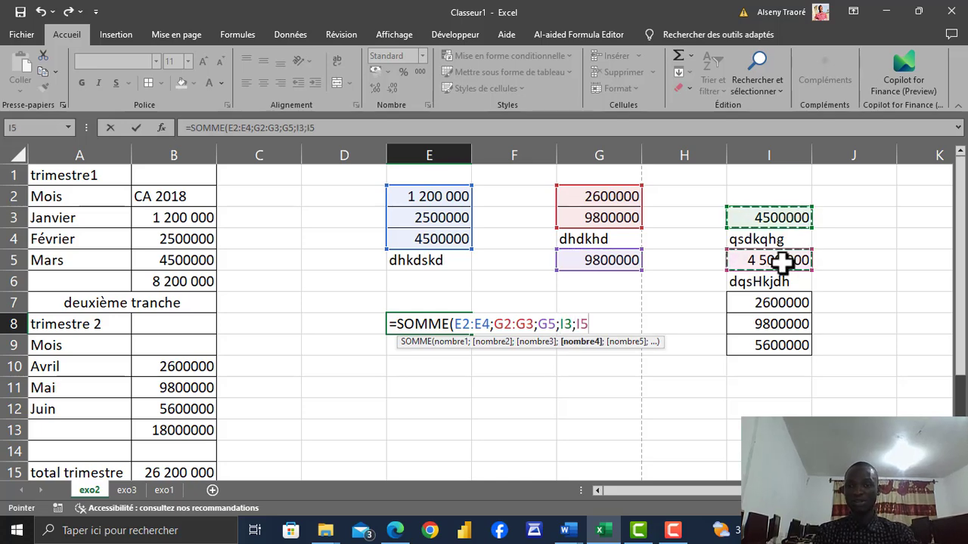
text(;)
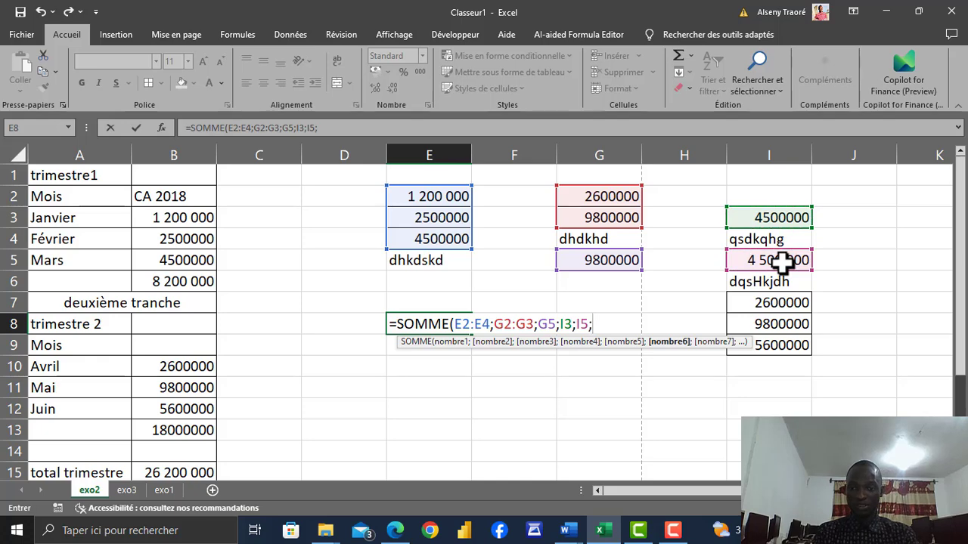
drag(767, 302, 767, 339)
key(Return)
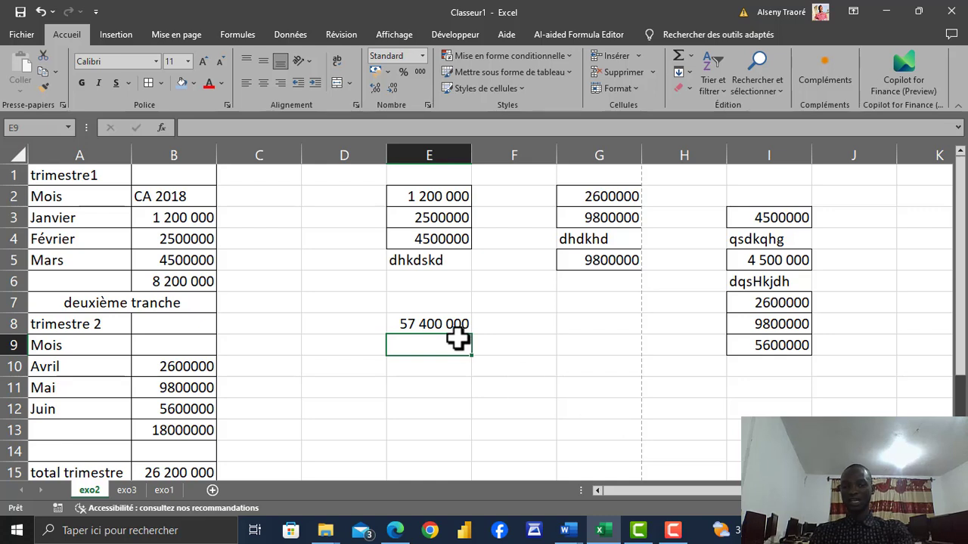
click(514, 386)
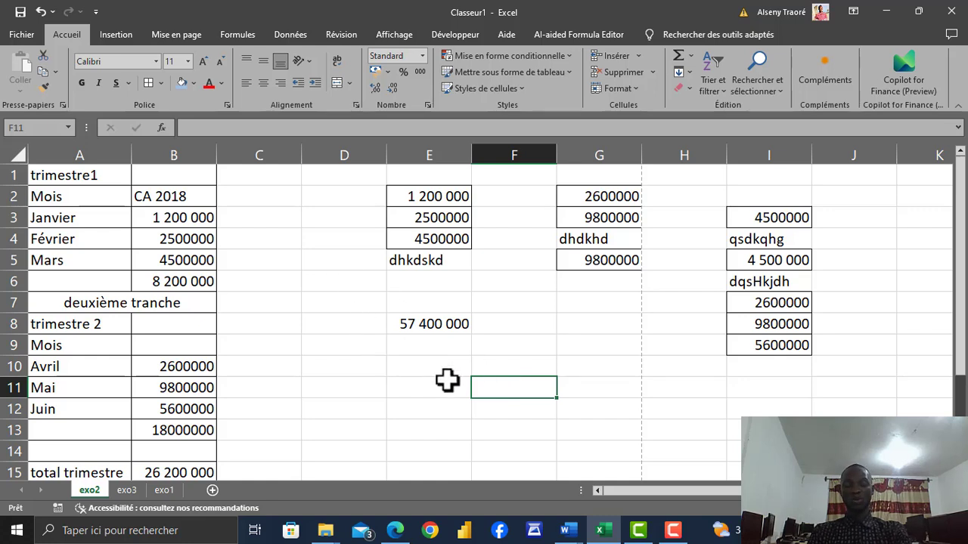
mouse_move(679, 540)
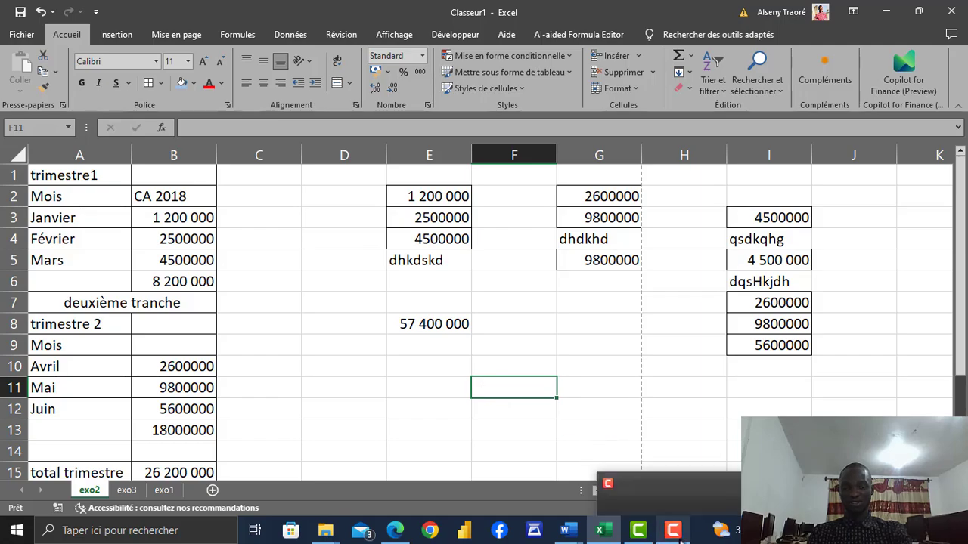
mouse_move(669, 505)
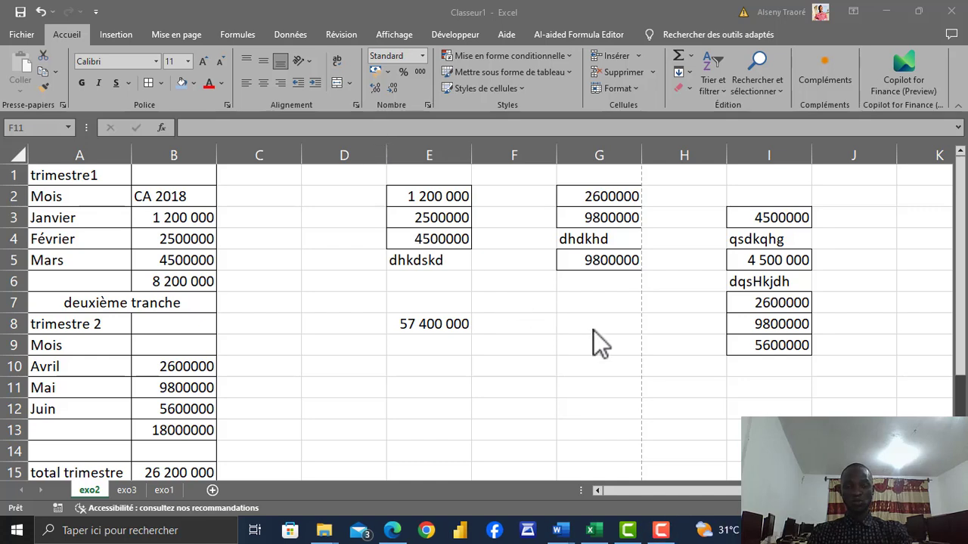
click(552, 387)
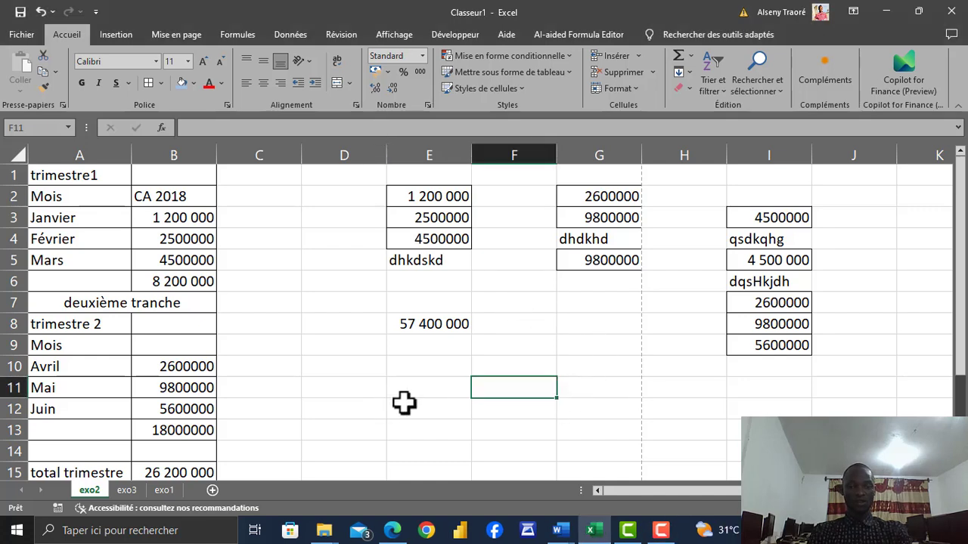
click(660, 530)
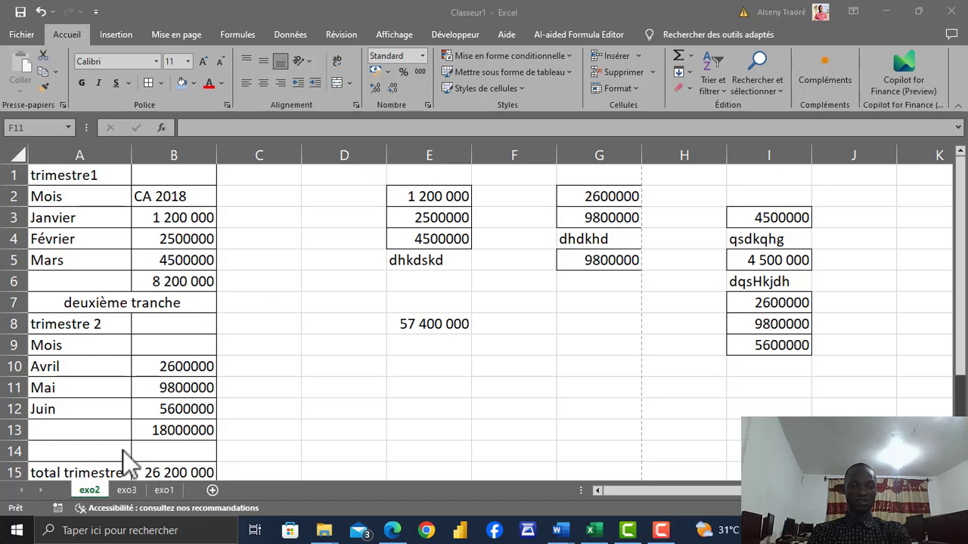
- Open the exo3 sheet with the list of towns, names and sexes
click(127, 502)
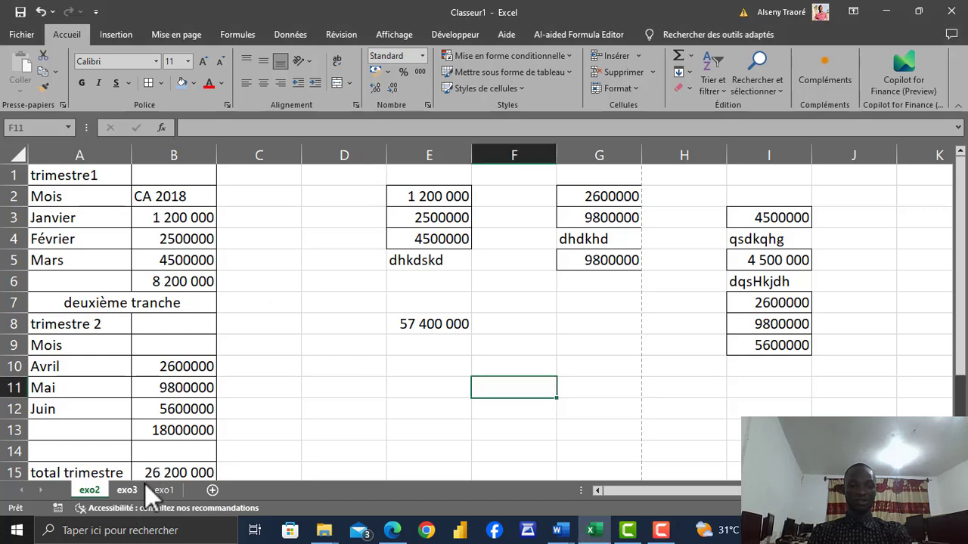
click(127, 490)
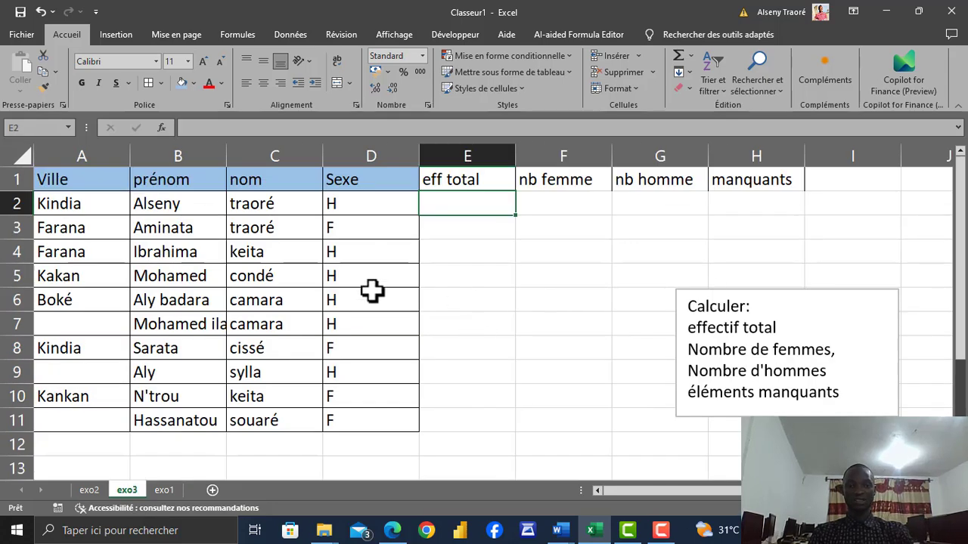